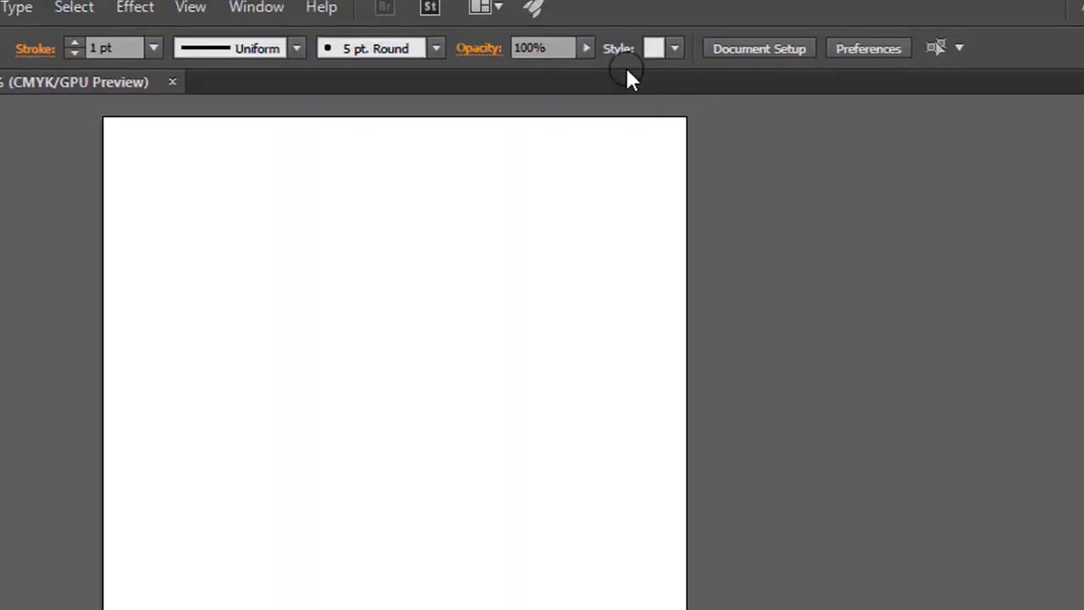
Create Calligraphic Brush 1 with a 41° angle, 5% roundness and 53 pt size
left_click(297, 49)
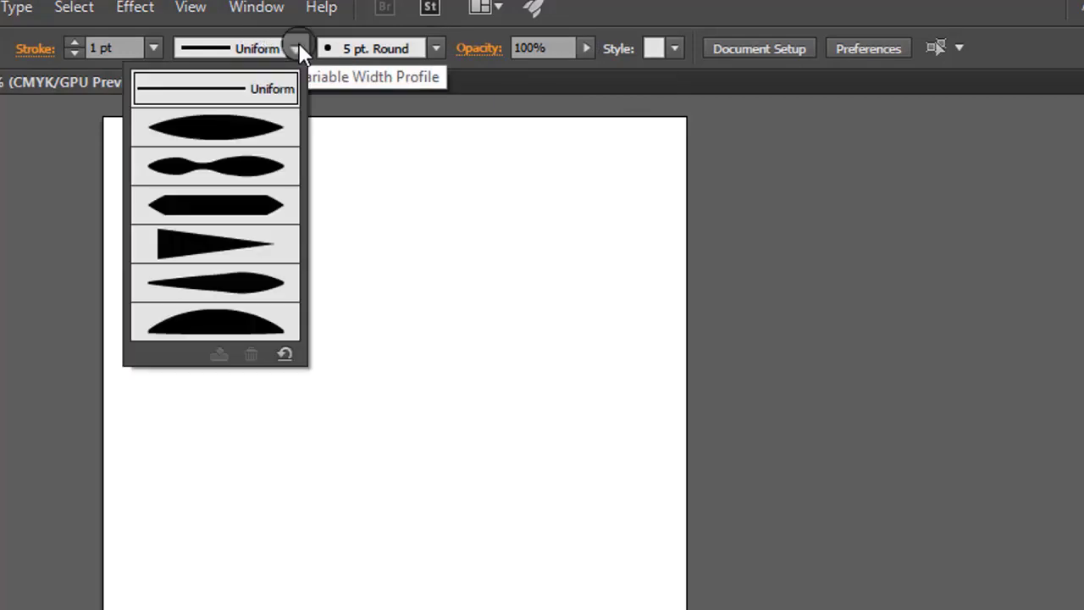
left_click(435, 48)
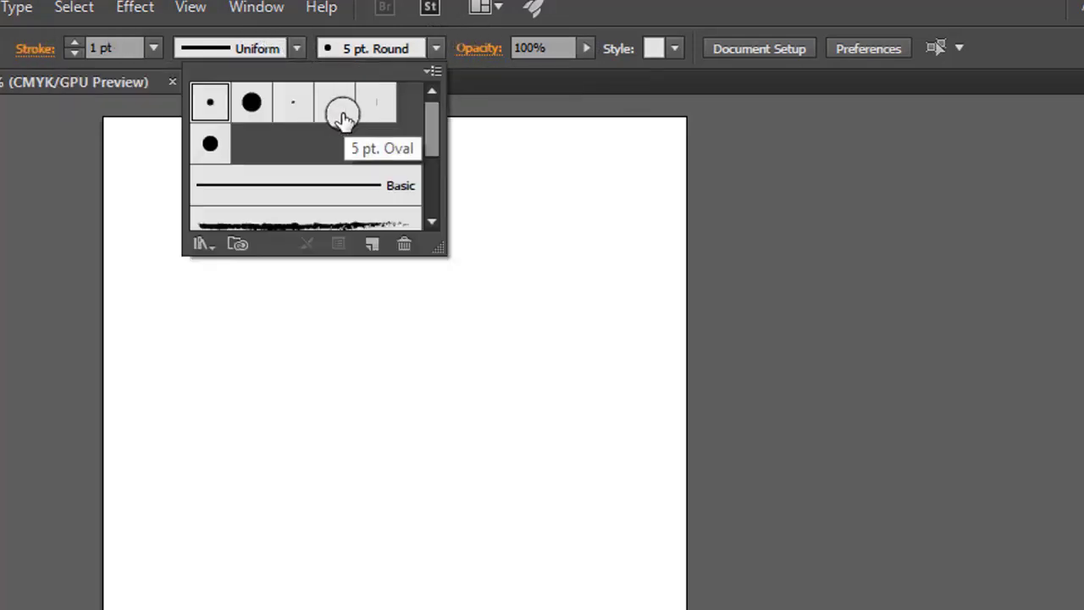
left_click(372, 244)
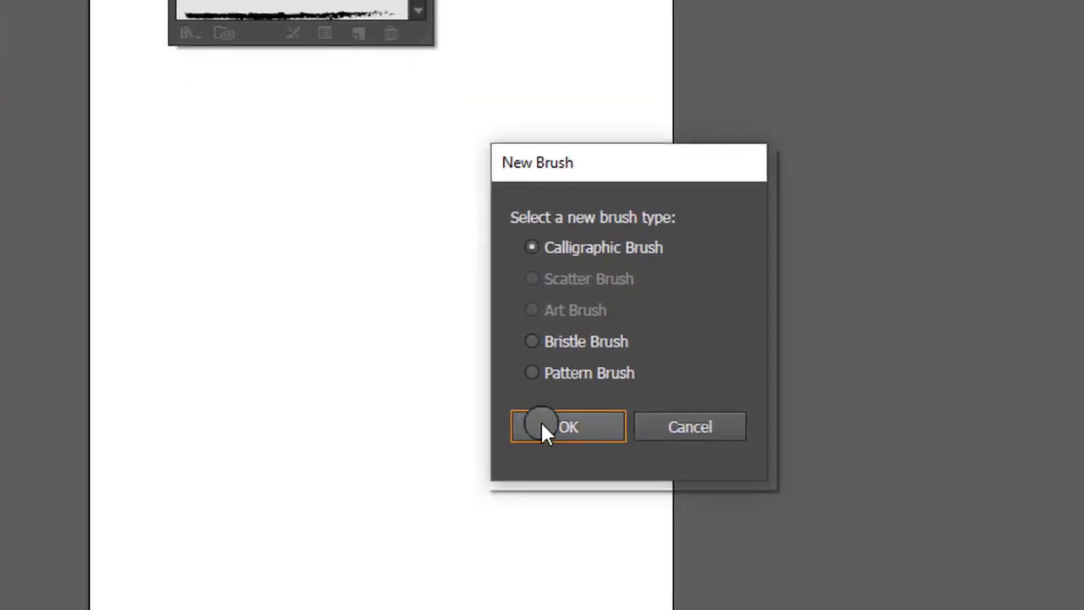
left_click(541, 427)
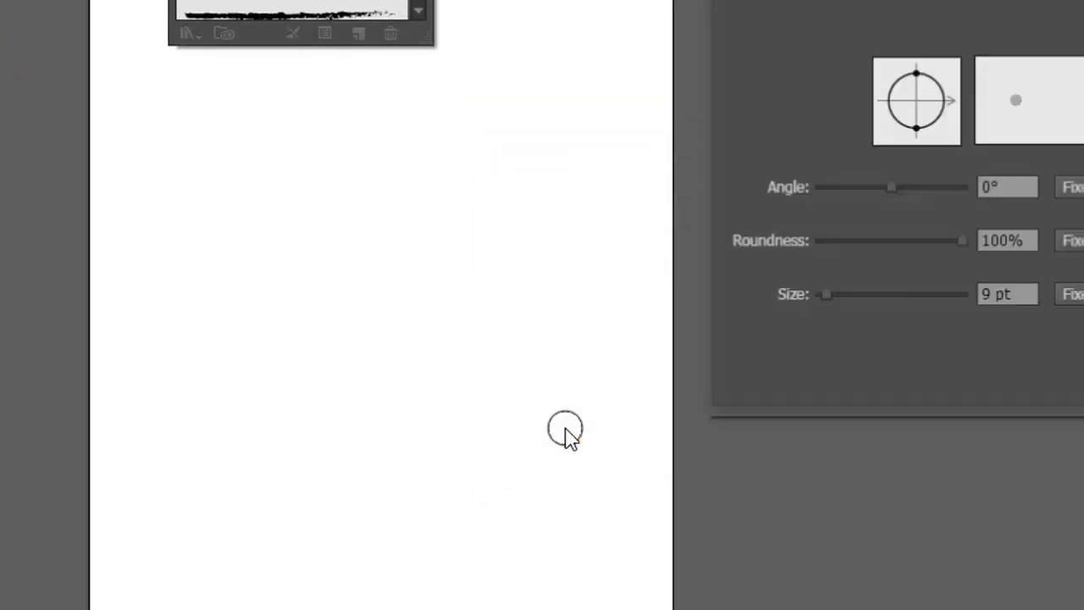
left_click_drag(512, 323, 524, 323)
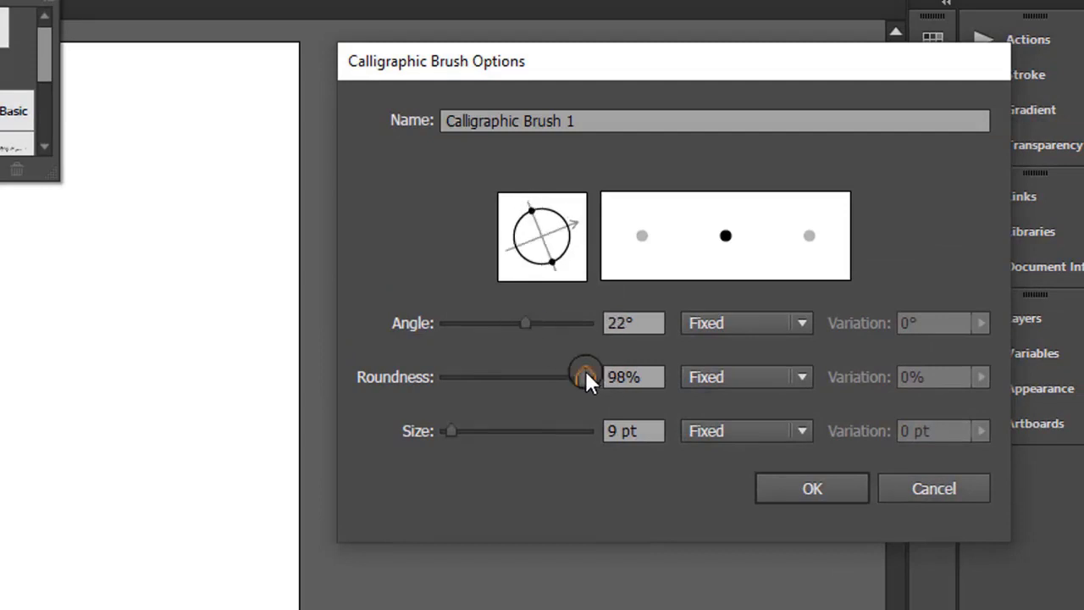
left_click_drag(586, 373, 463, 375)
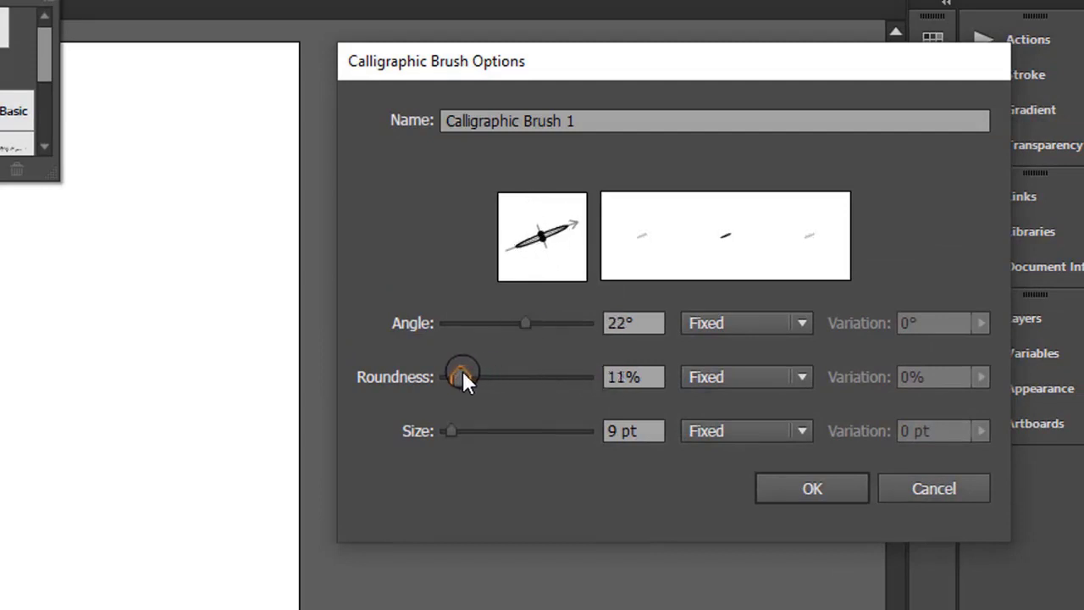
left_click_drag(452, 432, 467, 431)
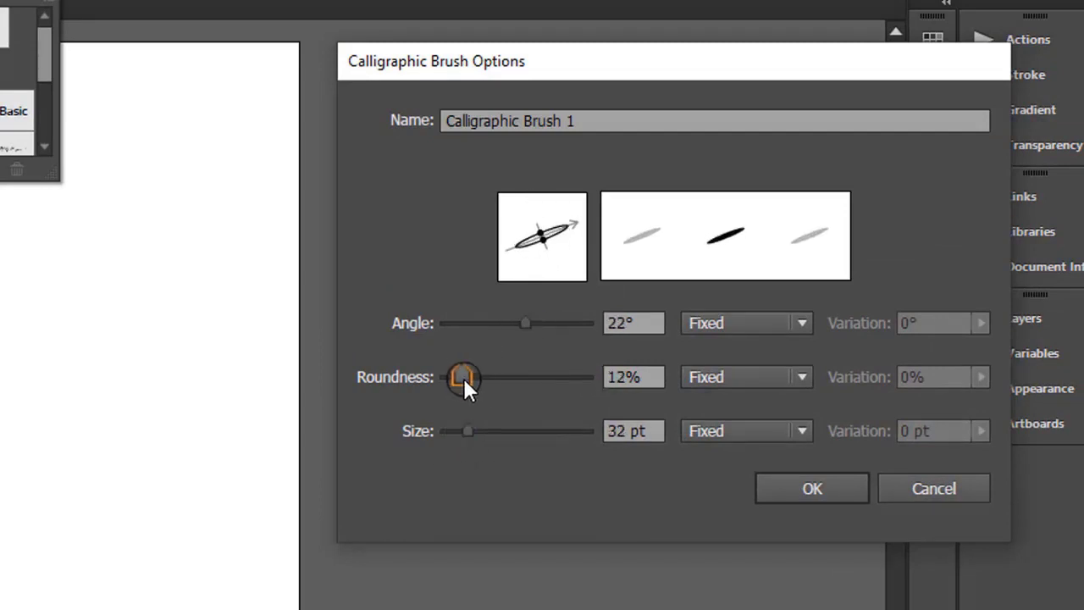
left_click_drag(461, 376, 443, 378)
left_click_drag(468, 432, 483, 432)
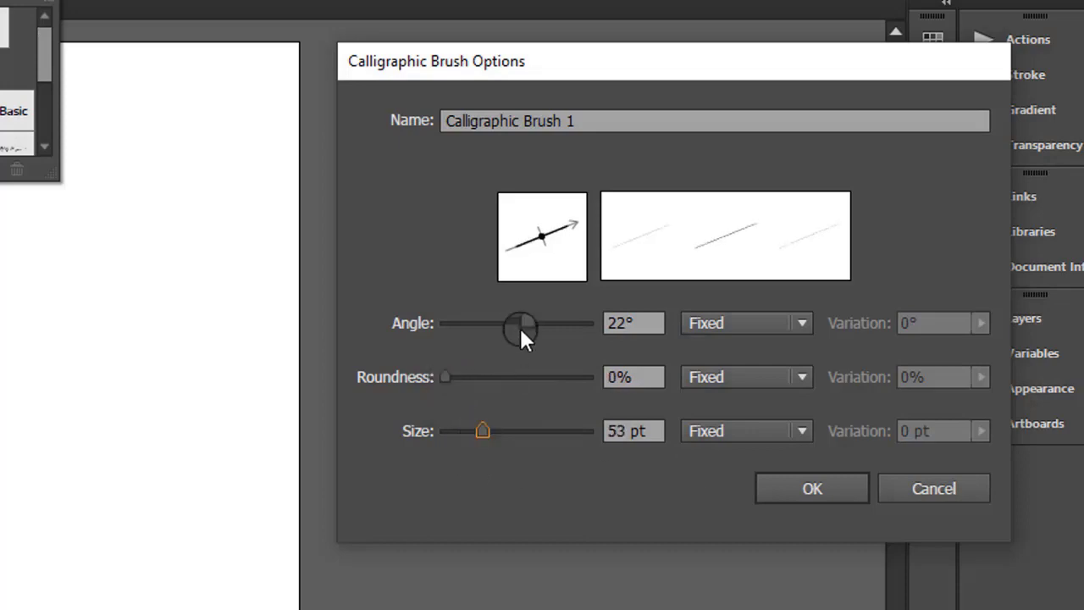
left_click_drag(525, 323, 533, 323)
left_click_drag(447, 378, 450, 379)
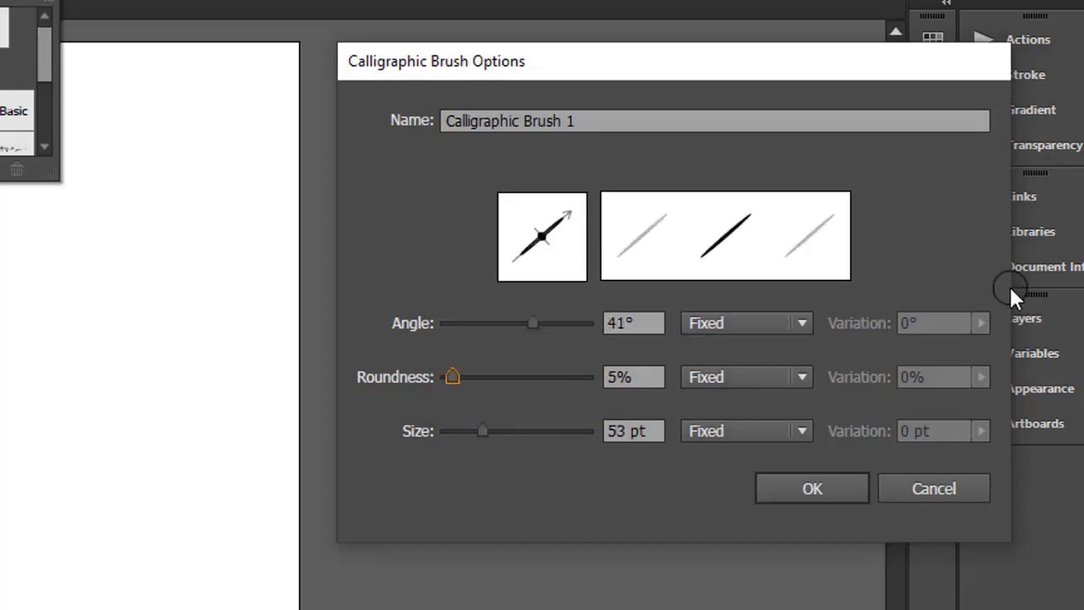
left_click(817, 490)
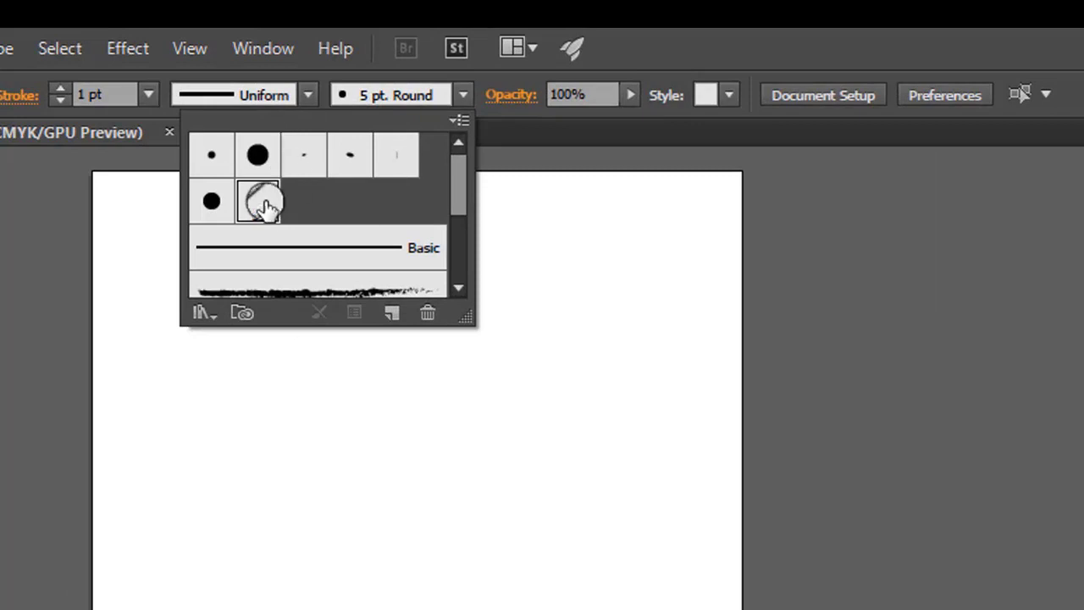
Pick the new calligraphic brush and paint trial S strokes, undoing each one
left_click(259, 203)
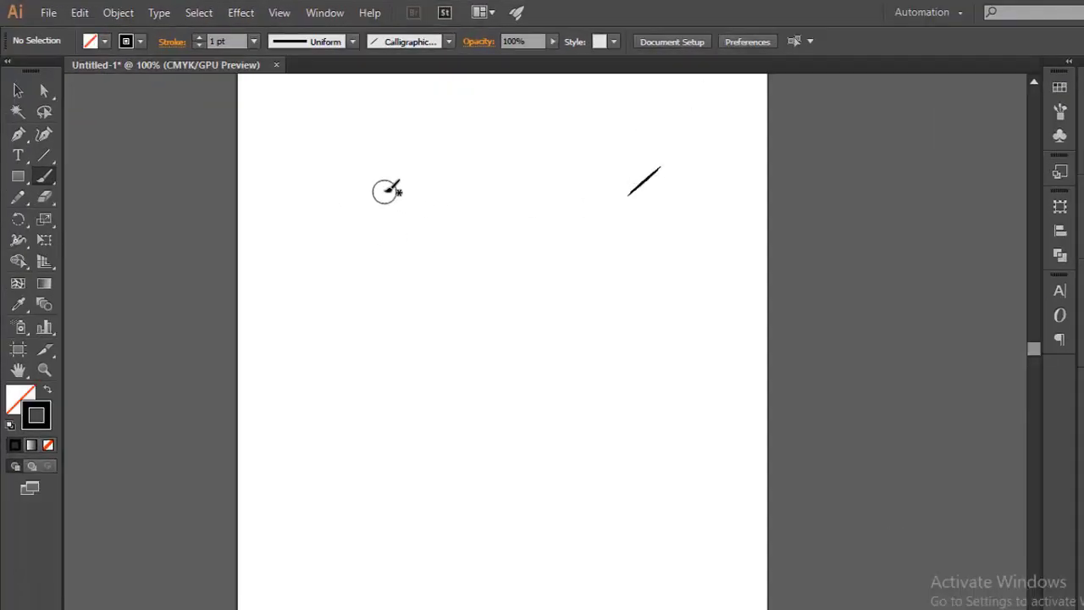
key("ctrl+z")
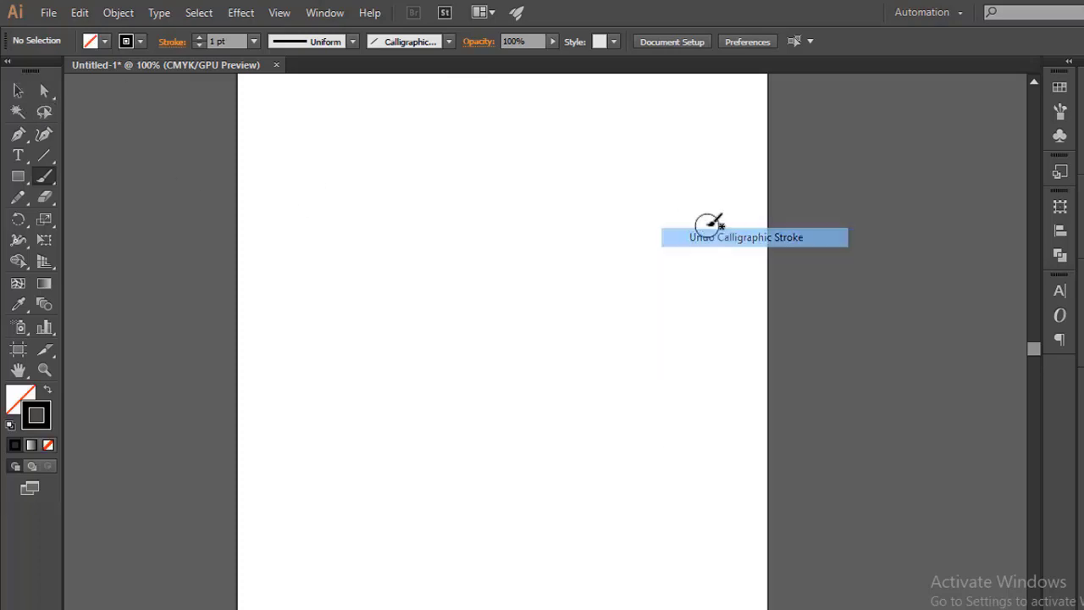
left_click_drag(661, 220, 476, 224)
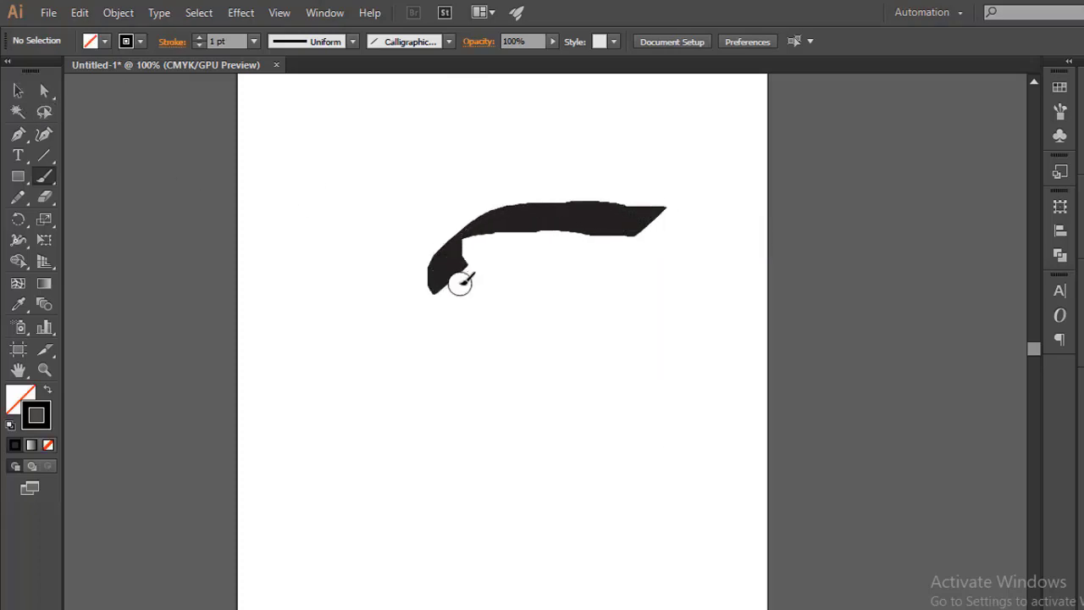
left_click_drag(475, 224, 421, 472)
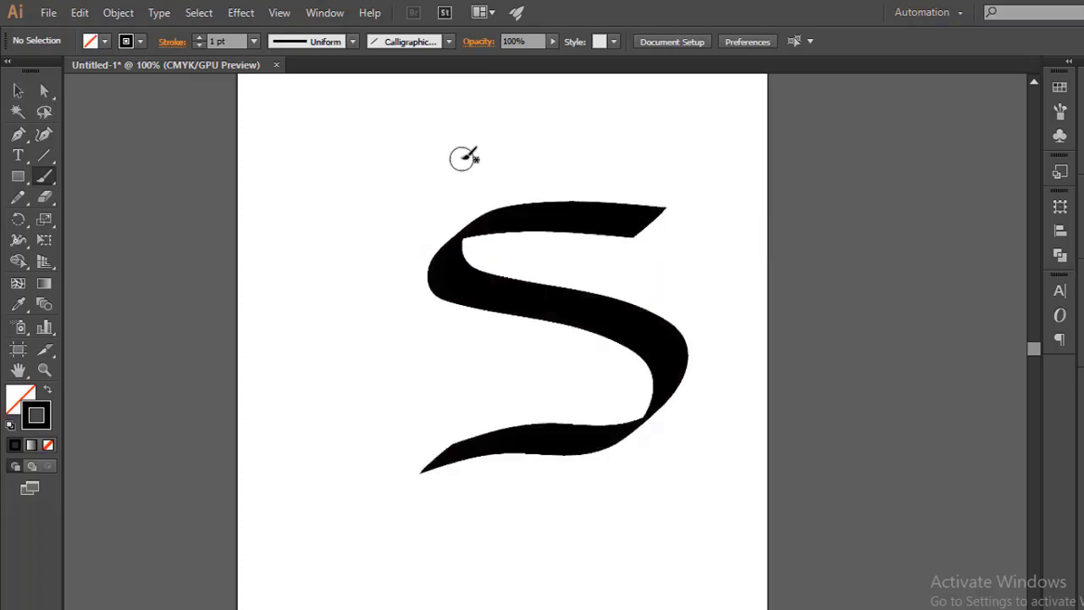
key("ctrl+z")
mouse_move(606, 212)
left_mouse_down()
mouse_move(641, 391)
mouse_move(360, 519)
left_mouse_up()
right_click(508, 246)
left_click(551, 259)
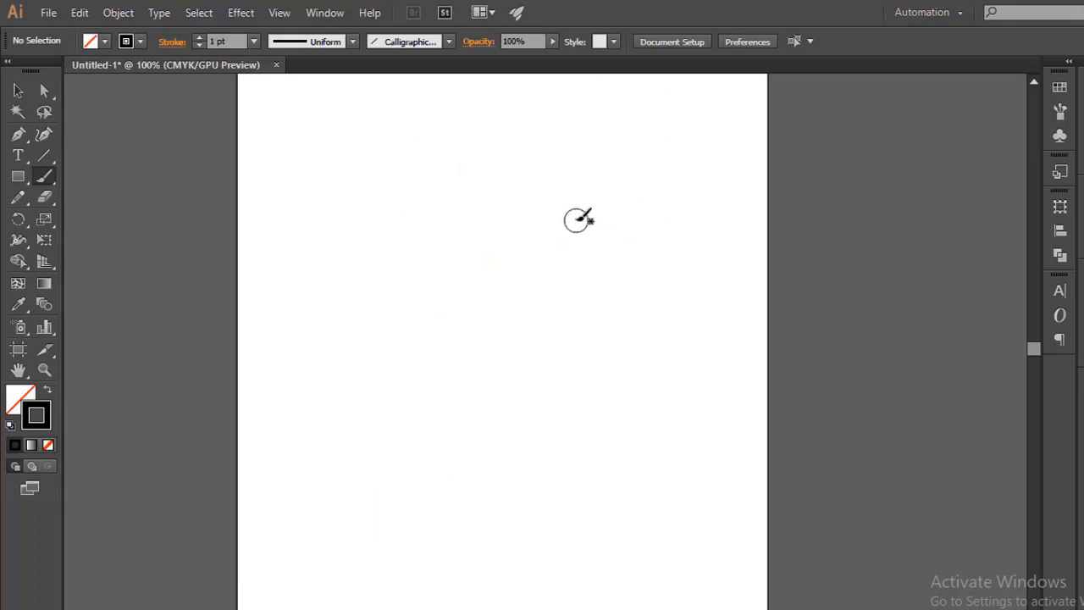
Paint a new S, then undo its lower curve so only the top curve remains
mouse_move(576, 220)
left_mouse_down()
mouse_move(620, 330)
mouse_move(596, 412)
left_mouse_up()
left_click_drag(529, 432, 418, 457)
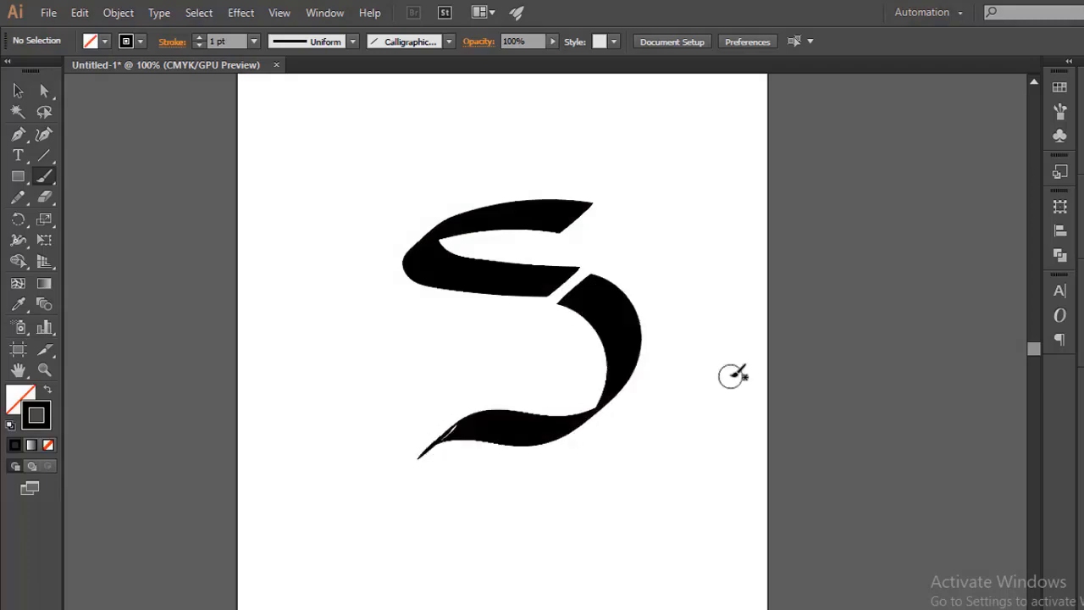
right_click(598, 331)
left_click(652, 342)
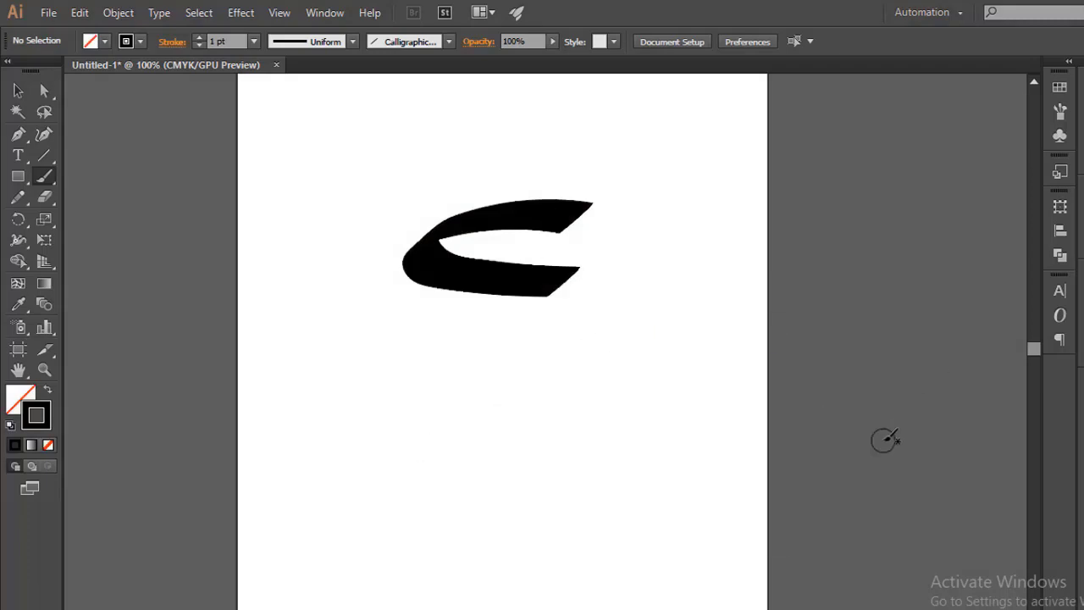
Undo the earlier S strokes to clear the artboard
right_click(552, 268)
left_click(625, 256)
mouse_move(611, 205)
left_mouse_down()
mouse_move(453, 215)
mouse_move(407, 244)
mouse_move(469, 302)
mouse_move(603, 306)
mouse_move(601, 354)
left_mouse_up()
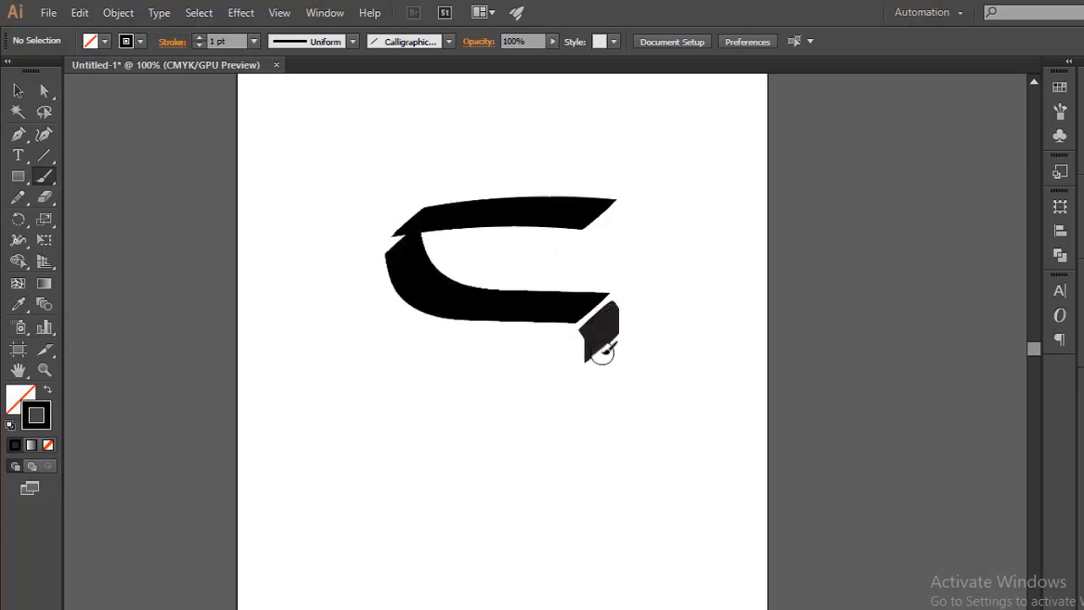
right_click(601, 271)
left_click(678, 283)
key("ctrl+z")
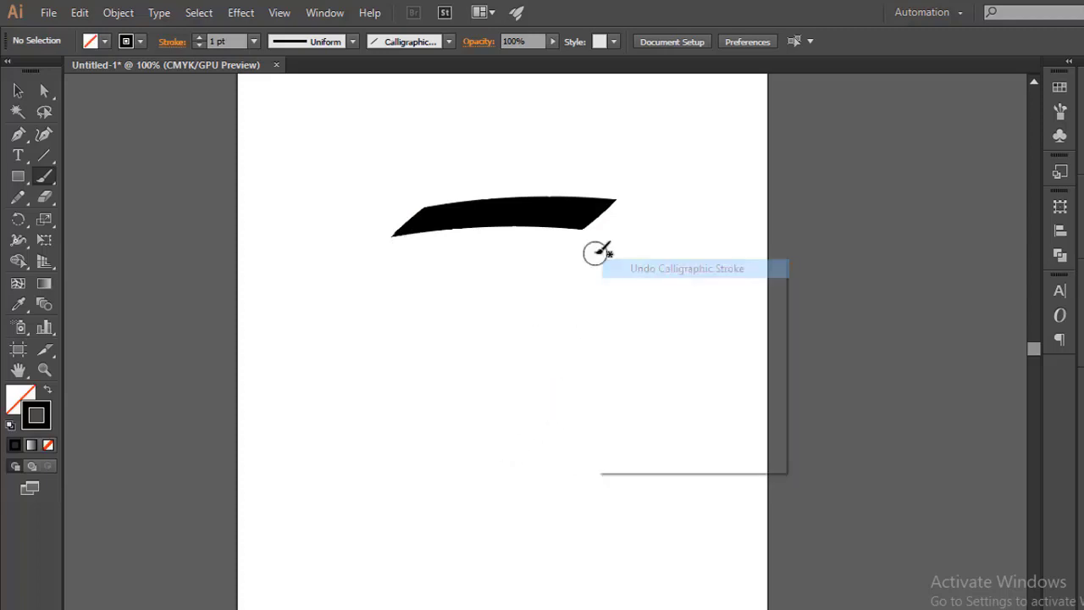
key("ctrl+z")
Paint a flat top bar, curved middle, right downstroke and sweeping bottom tail as separate strokes
left_click_drag(590, 250, 390, 250)
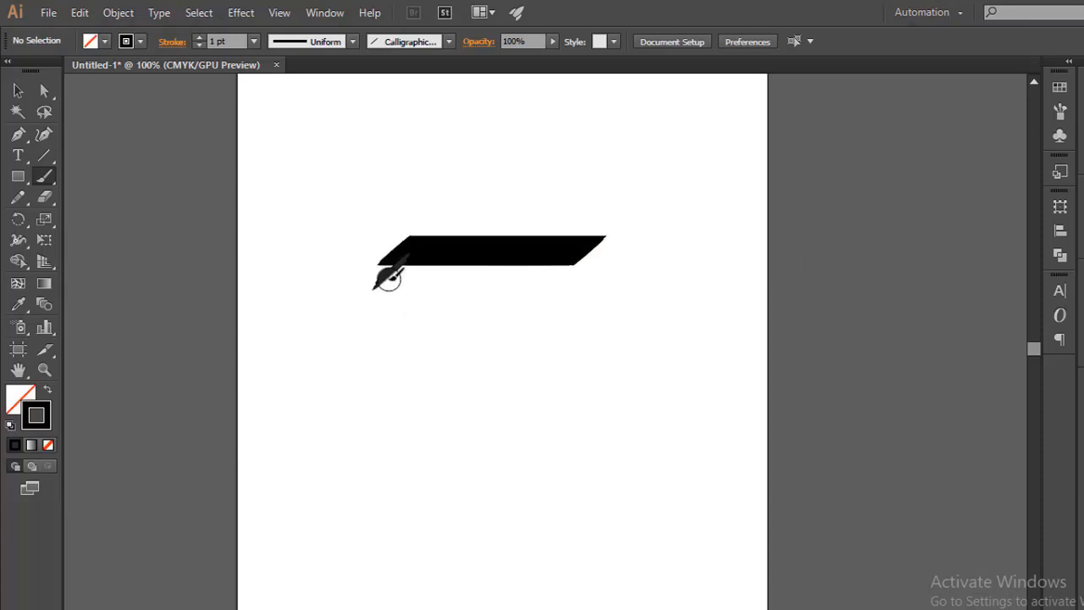
right_click(394, 283)
left_click(484, 251)
mouse_move(392, 313)
left_mouse_down()
mouse_move(480, 365)
mouse_move(573, 380)
mouse_move(593, 405)
left_mouse_up()
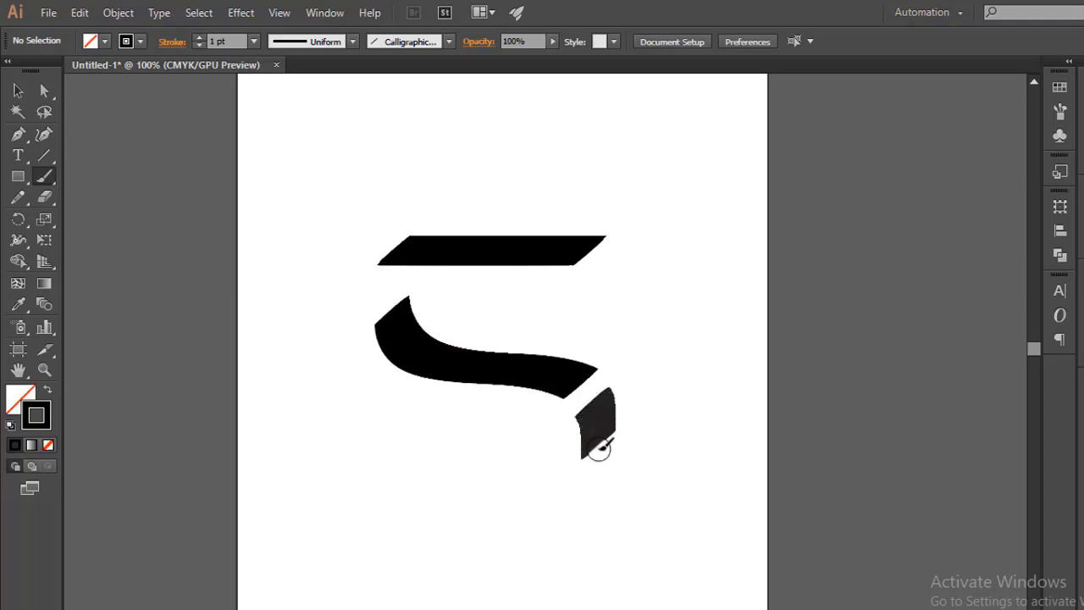
left_click_drag(577, 494, 566, 501)
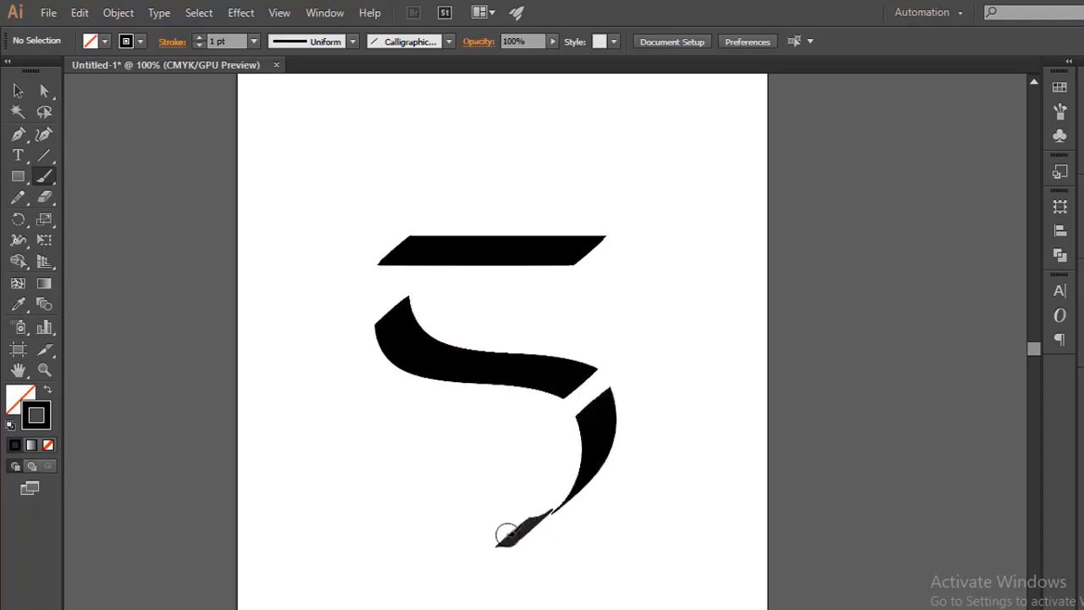
left_click_drag(507, 534, 315, 507)
With the Selection tool, check the right downstroke and bottom stroke
key("ctrl+minus")
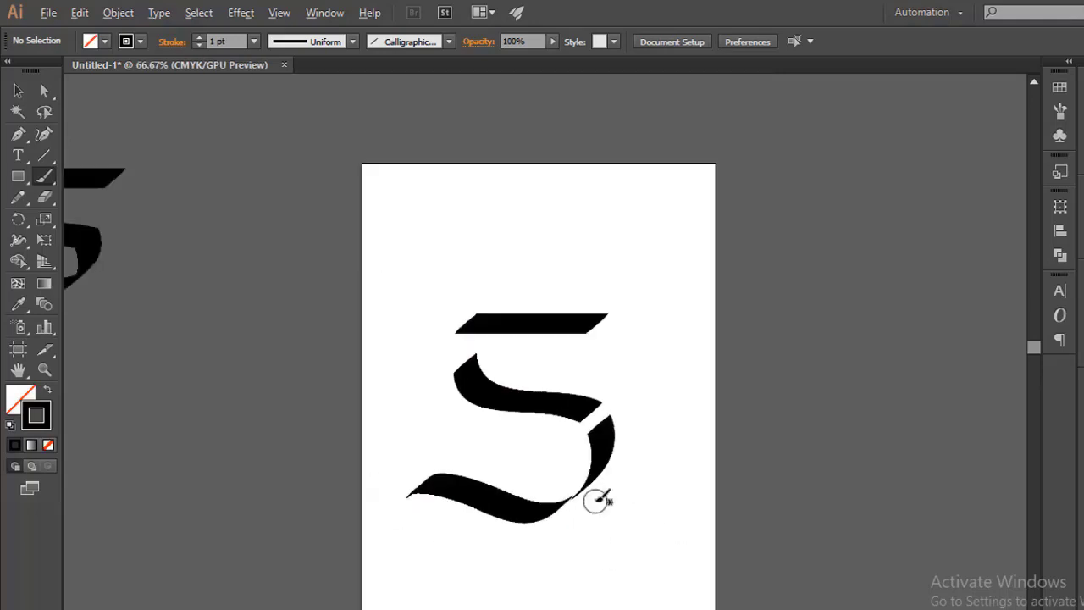
key("ctrl+plus")
key("ctrl+plus")
key("ctrl+plus")
key("v")
left_click(597, 331)
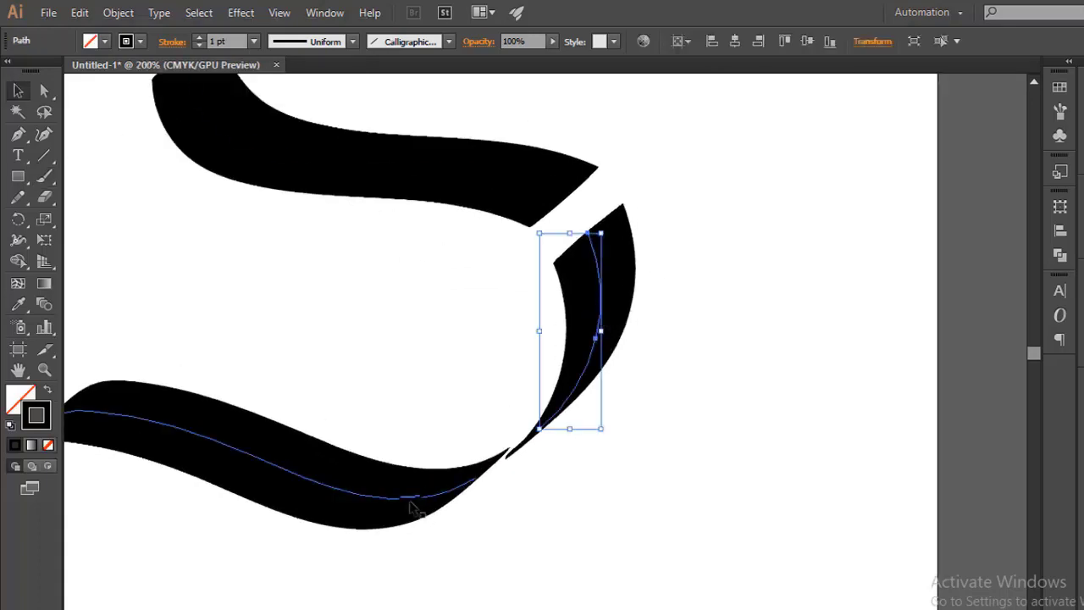
left_click(411, 506)
left_click(714, 467)
key("ctrl+minus")
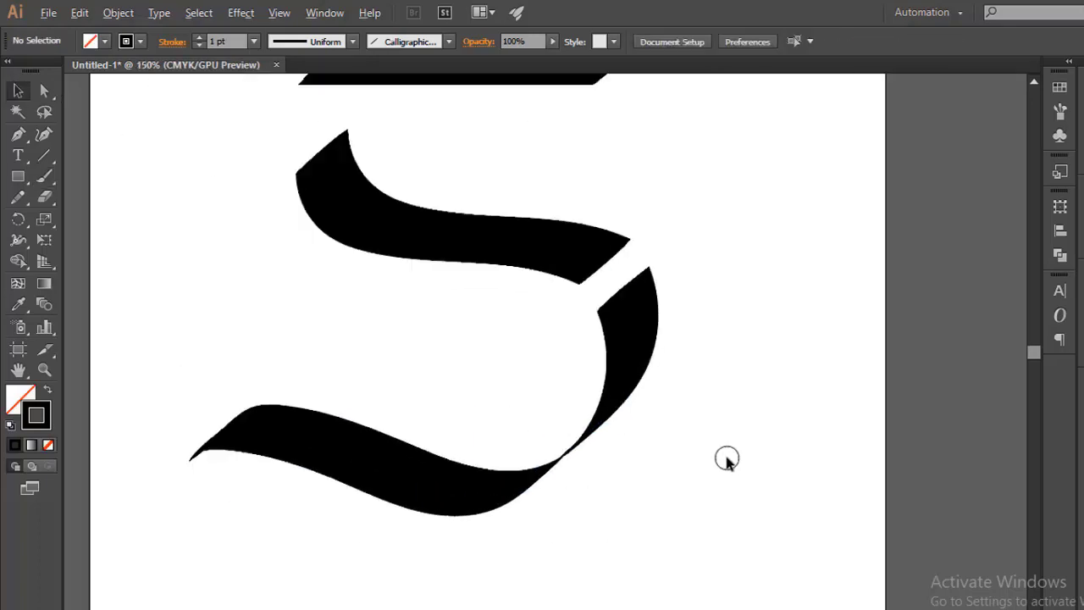
key("ctrl+minus")
Move the top bar down 29 pt and nudge it right until it meets the curve
mouse_move(571, 197)
left_mouse_down()
mouse_move(573, 222)
mouse_move(628, 240)
left_mouse_up()
left_click(909, 147)
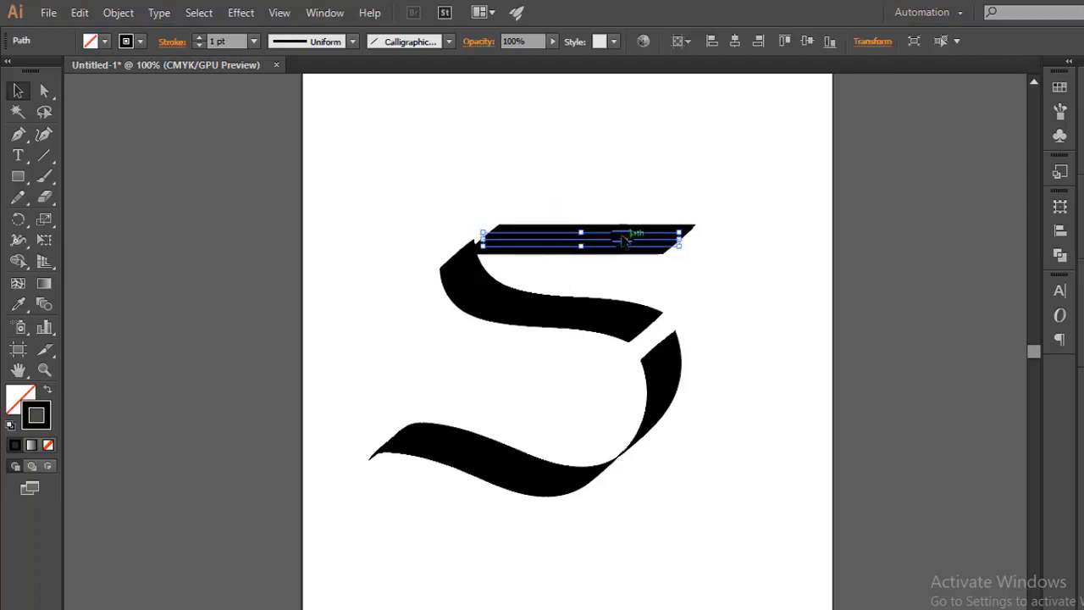
key("ctrl+plus")
key("ctrl+plus")
key("ctrl+plus")
left_click_drag(549, 247, 561, 246)
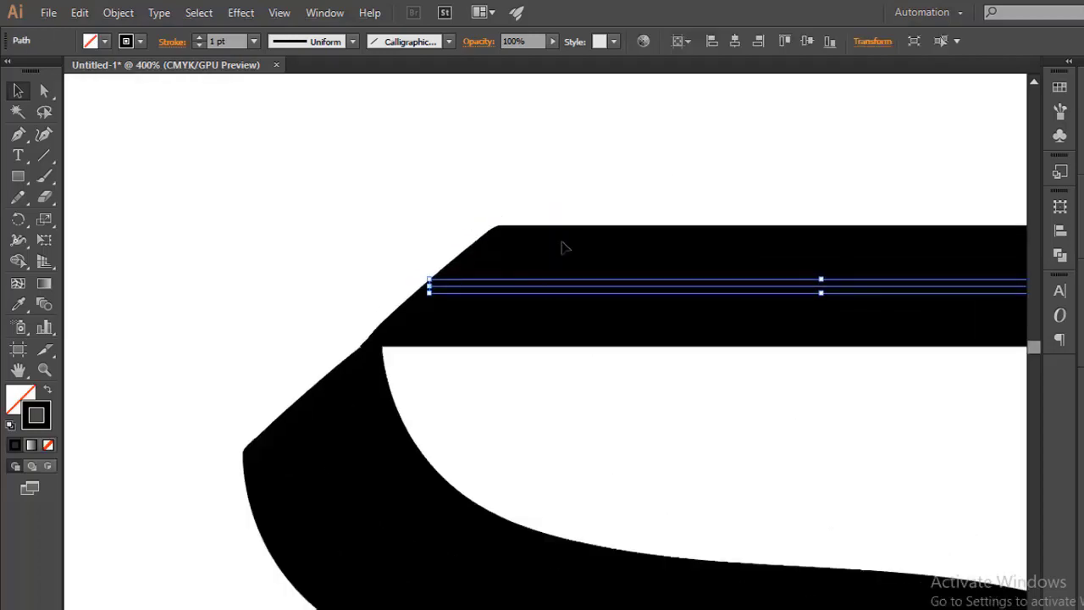
left_click(621, 406)
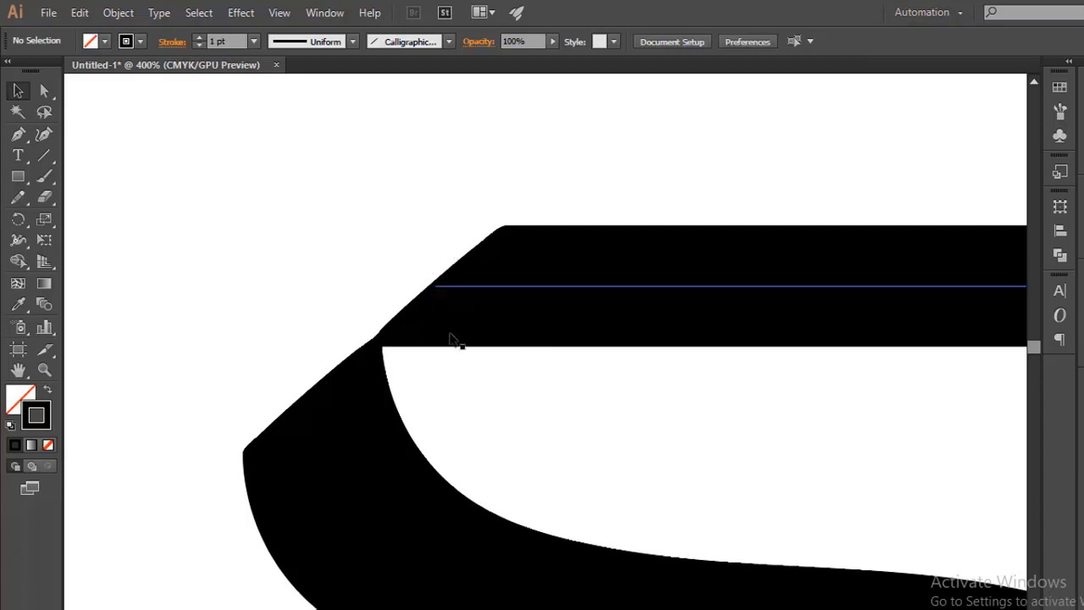
scroll(452, 339, "up", 3)
left_click_drag(370, 312, 347, 341)
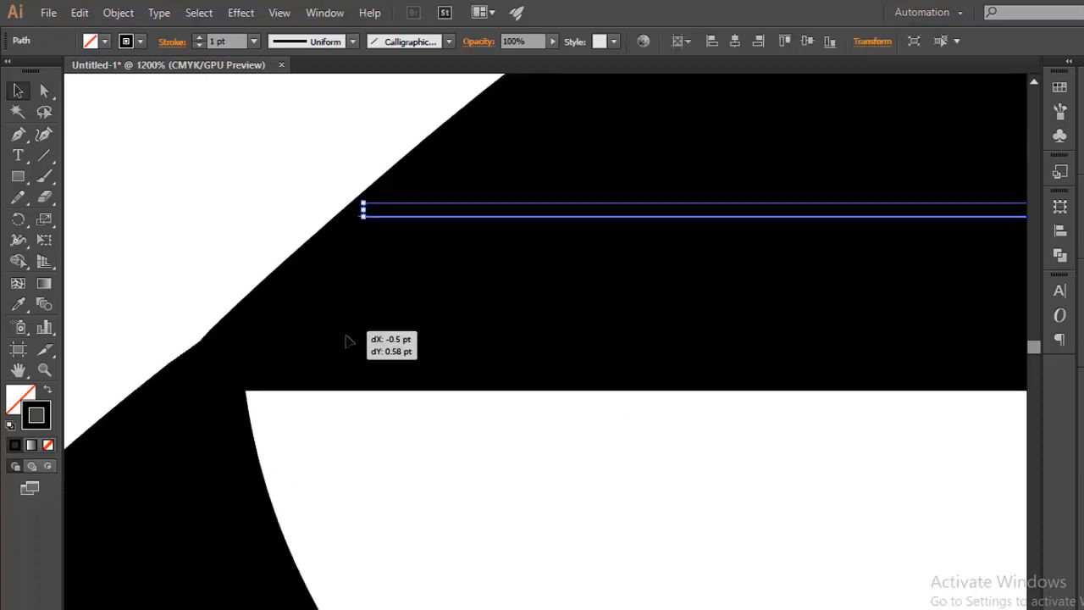
left_click(208, 249)
scroll(254, 246, "down", 3)
scroll(410, 250, "down", 3)
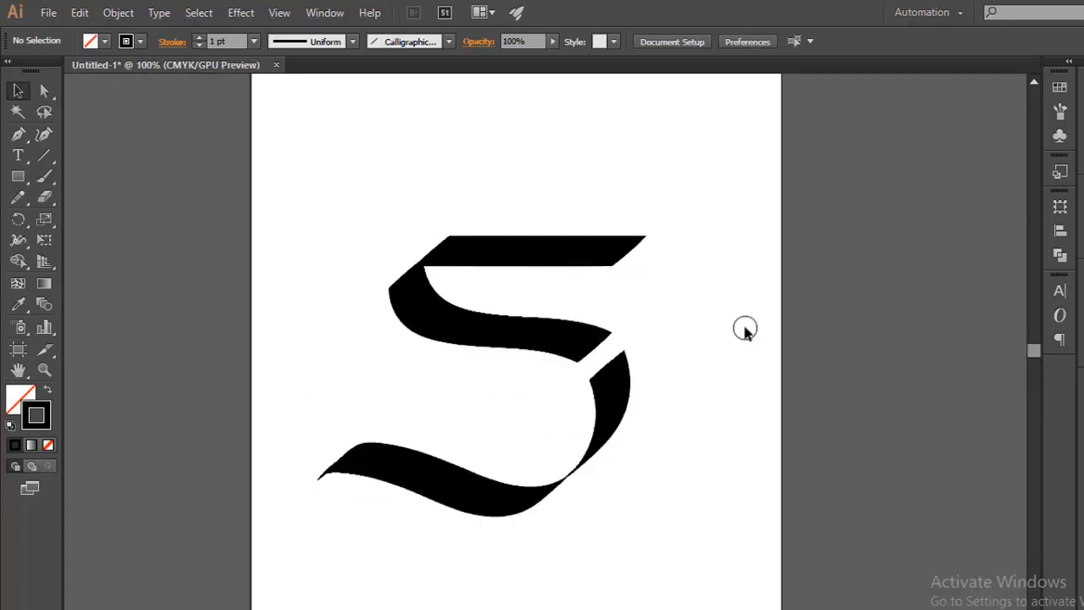
scroll(602, 365, "up", 2)
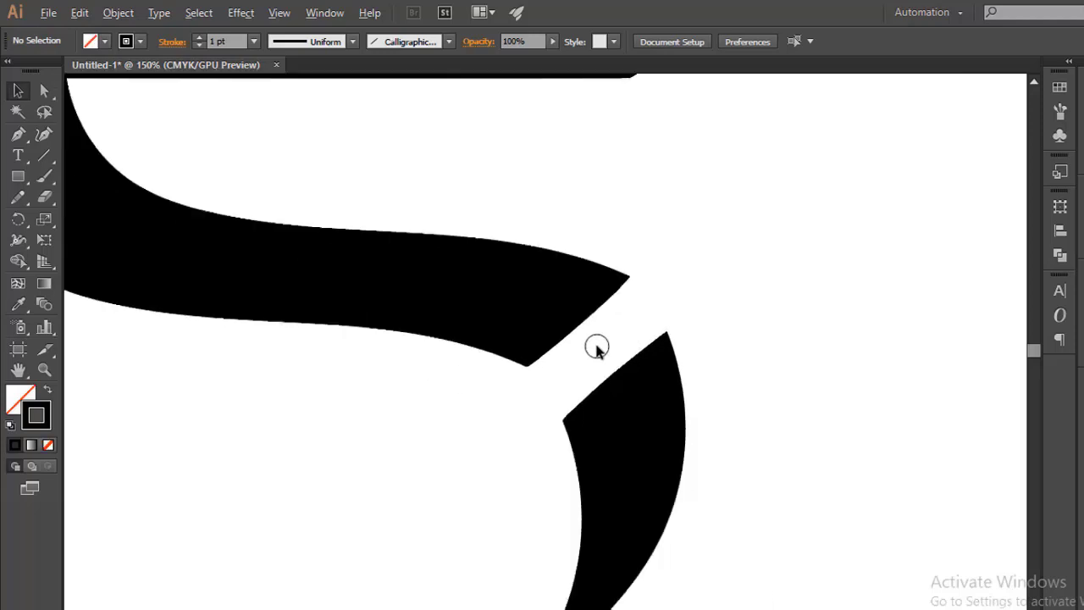
scroll(621, 385, "down", 2)
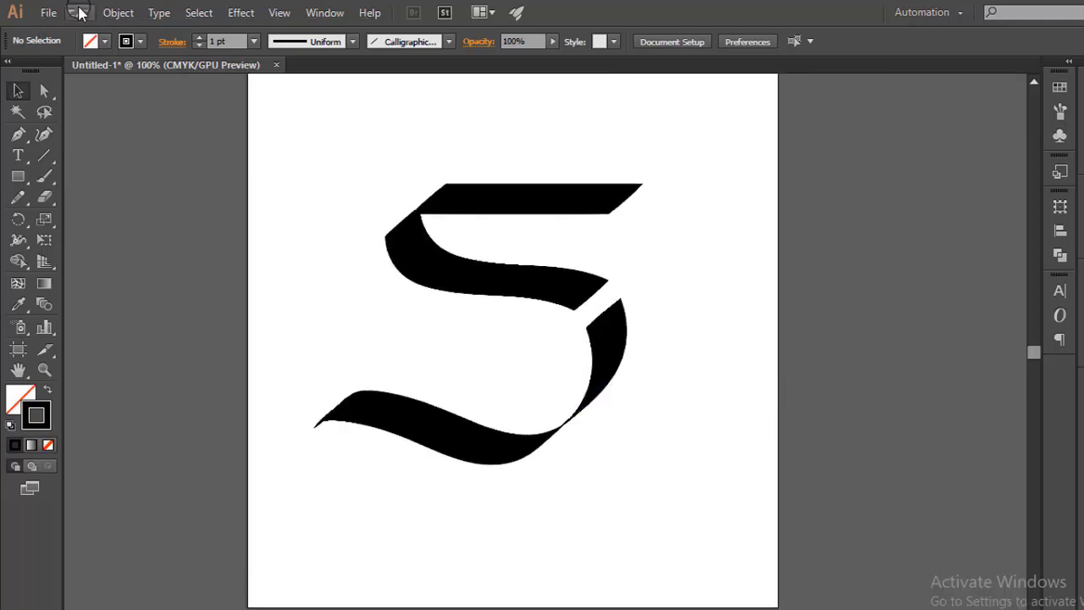
Give the top stroke of the S a linear gradient fill
left_click(620, 339)
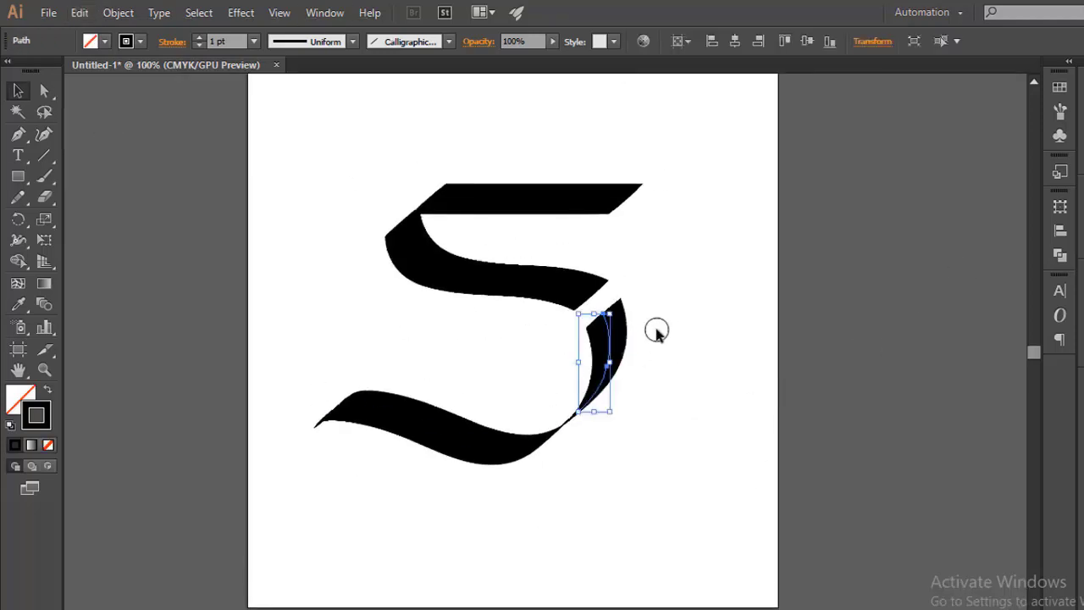
left_click(827, 198)
left_click(437, 255)
left_click(584, 198)
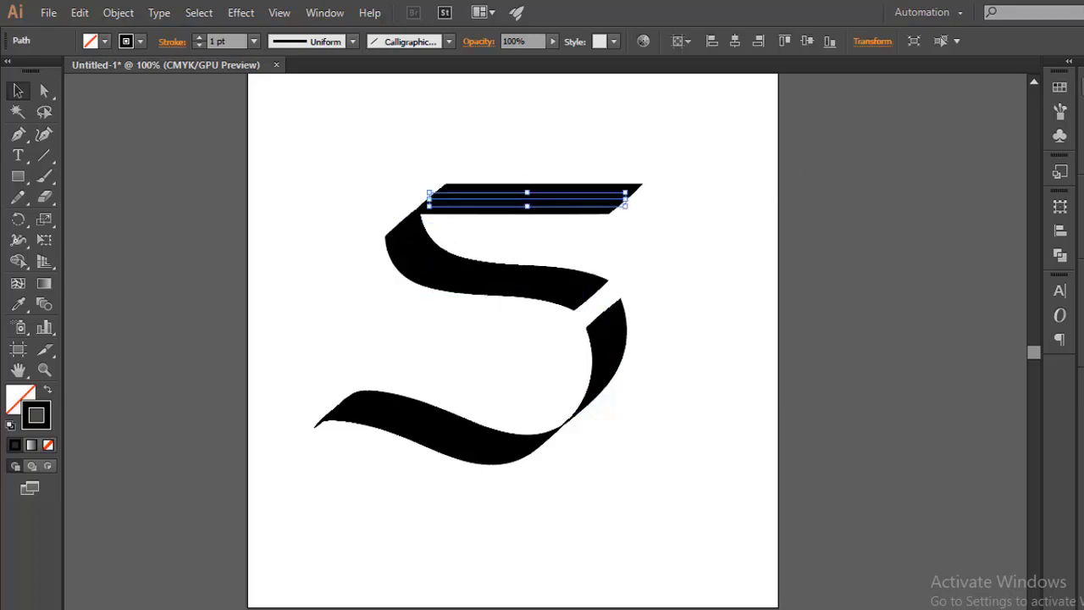
left_click(1079, 86)
left_click(893, 105)
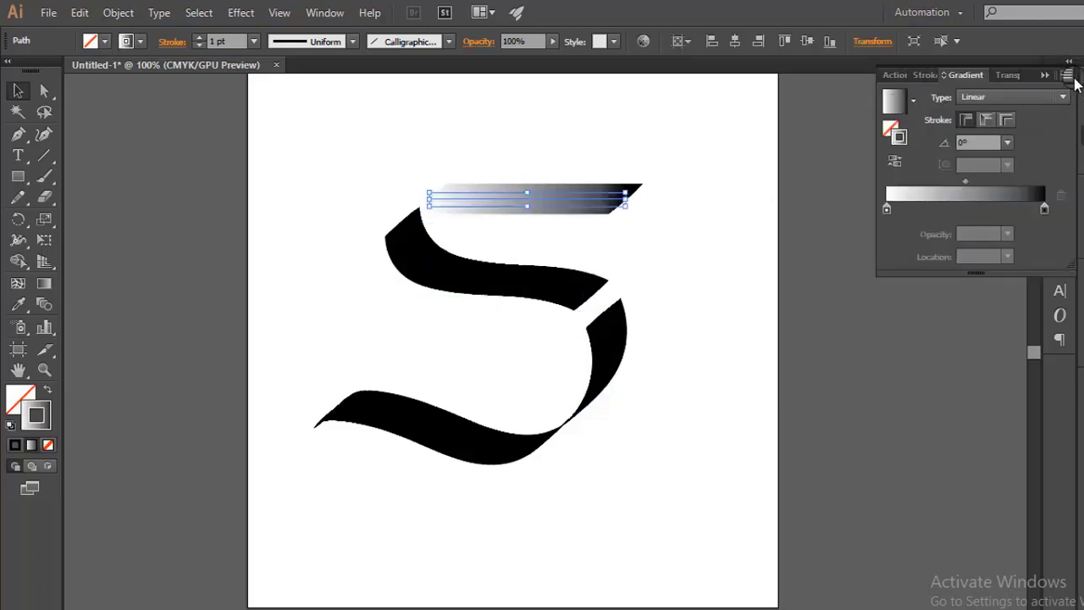
Change the right gradient stop to a dark green CMYK colour
double_click(1044, 209)
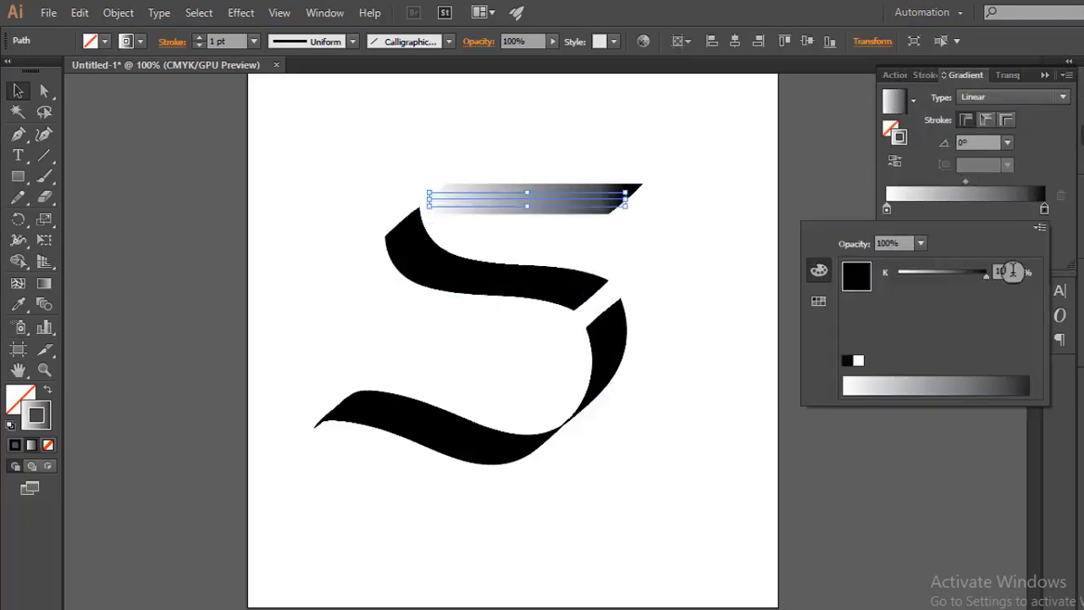
left_click(1068, 229)
left_click(977, 283)
left_click(980, 383)
left_click_drag(979, 383, 919, 389)
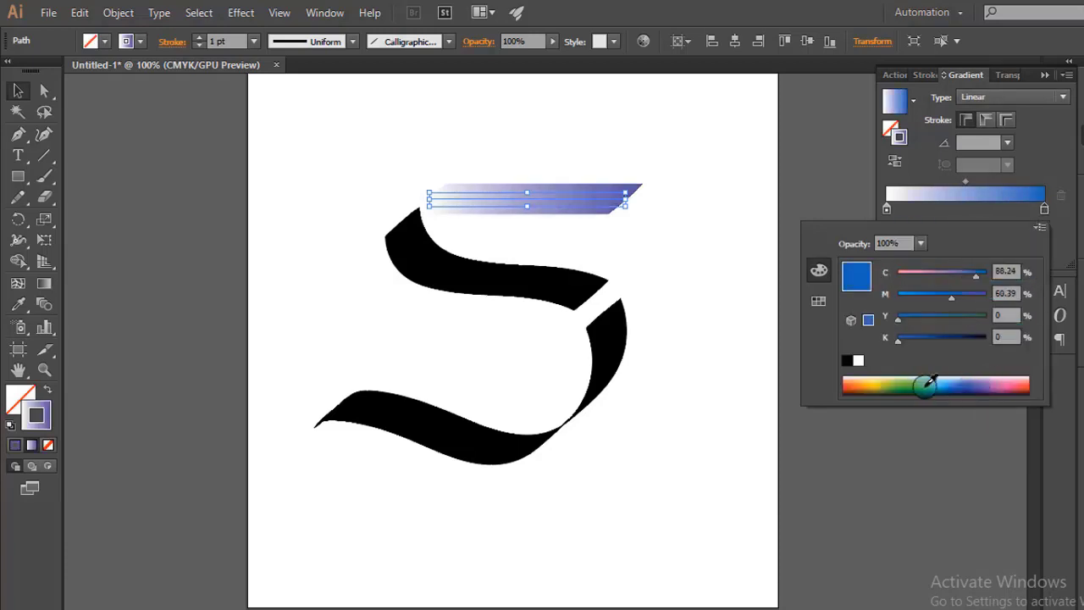
double_click(887, 210)
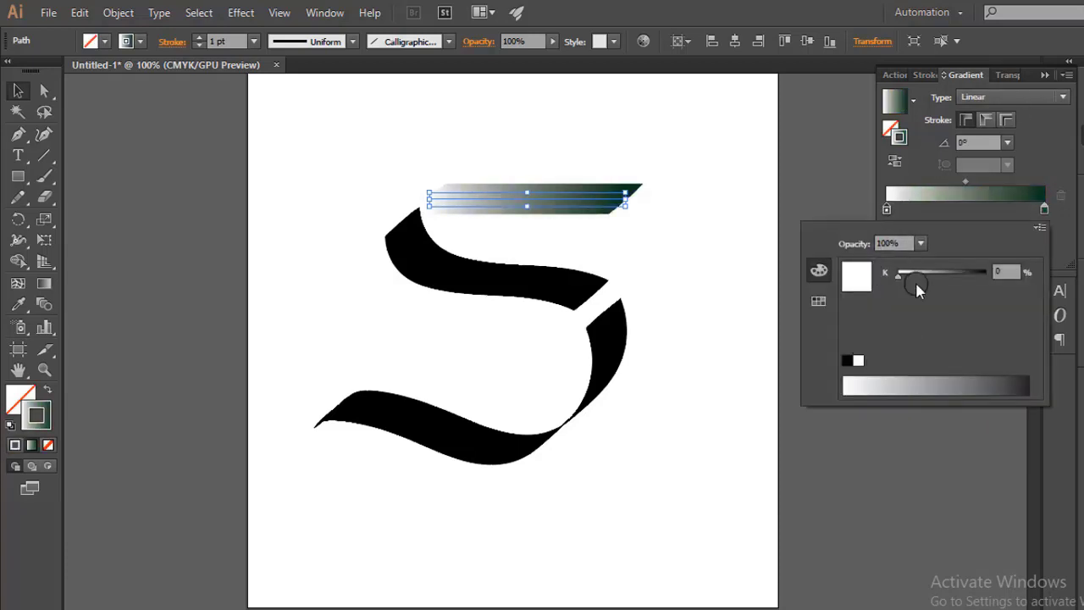
left_click(804, 255)
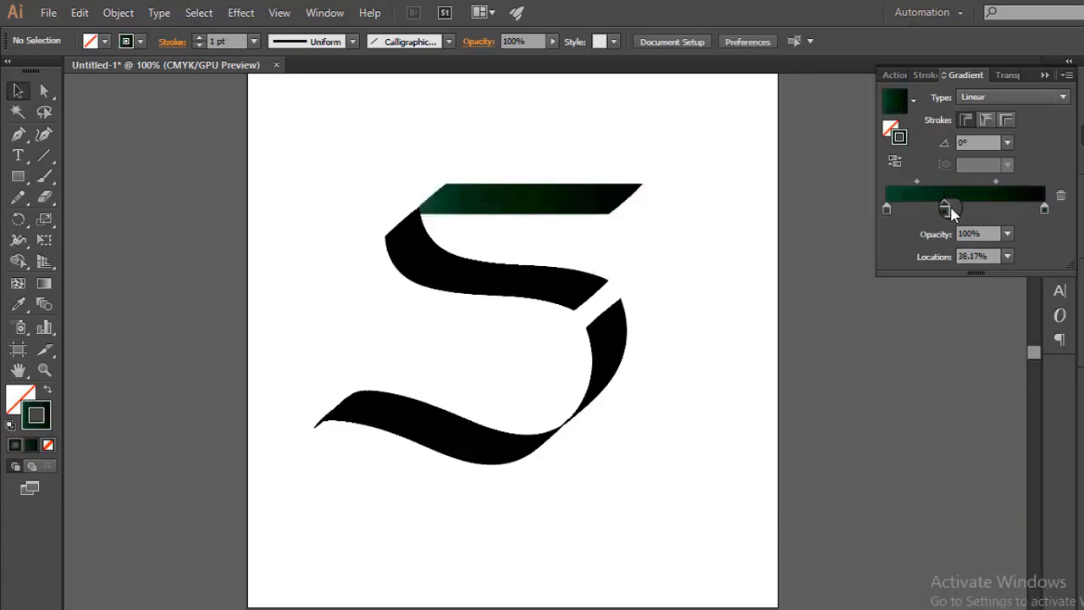
Apply the green gradient to the middle, right and bottom strokes
left_click(500, 280)
left_click(919, 115)
left_click(606, 356)
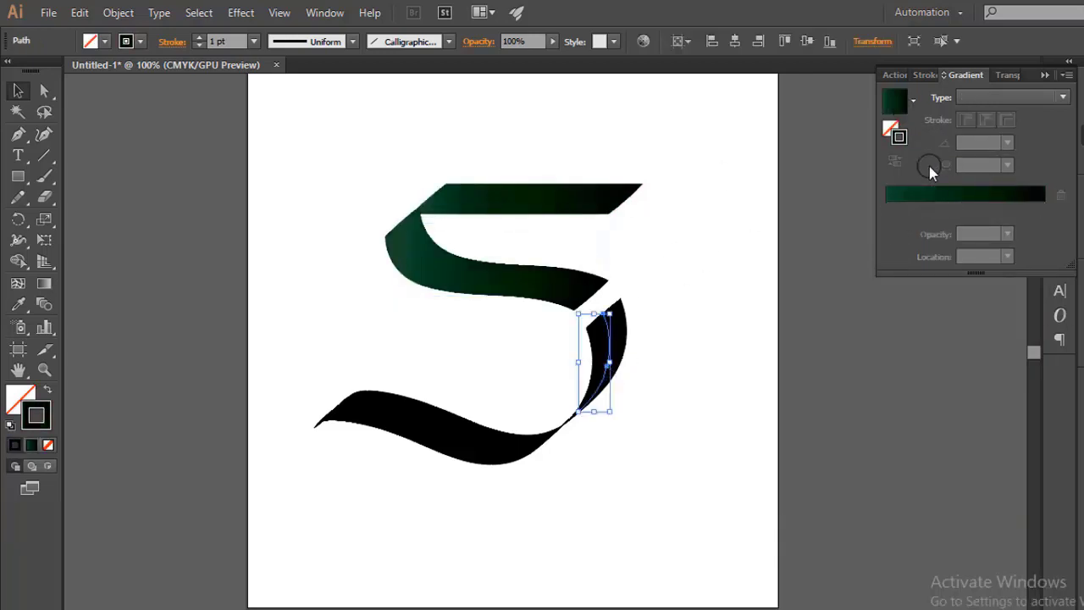
left_click(889, 100)
left_click(440, 427)
left_click(881, 104)
left_click(606, 479)
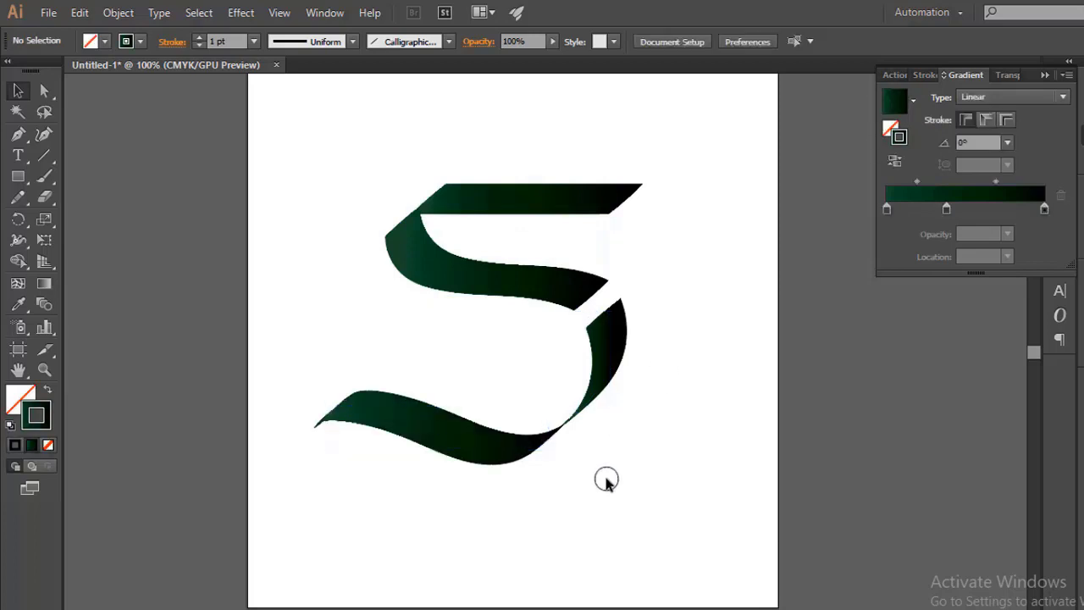
Nudge the bottom stroke up and right to close the joint
scroll(606, 517, "up", 1)
key("ctrl+plus")
key("ctrl+plus")
key("ctrl+plus")
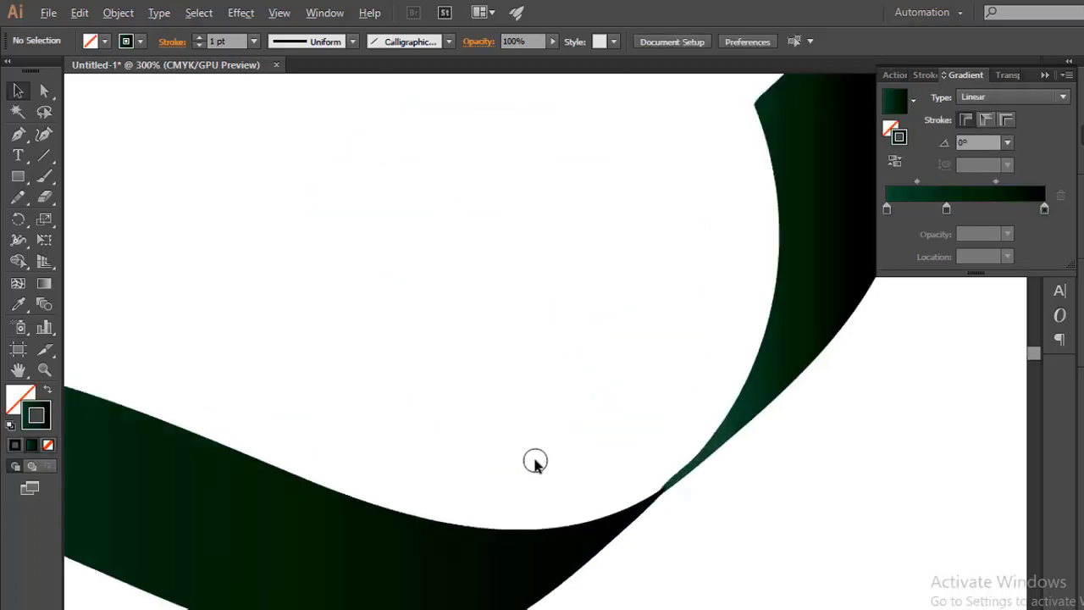
scroll(535, 460, "down", 2)
left_click(525, 443)
key("Right")
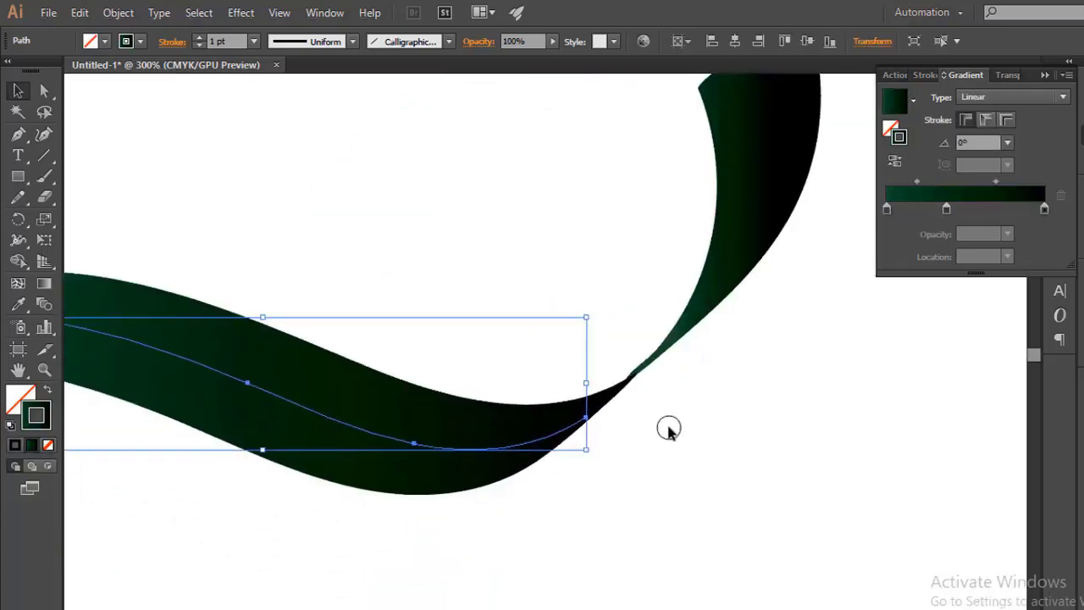
key("Up")
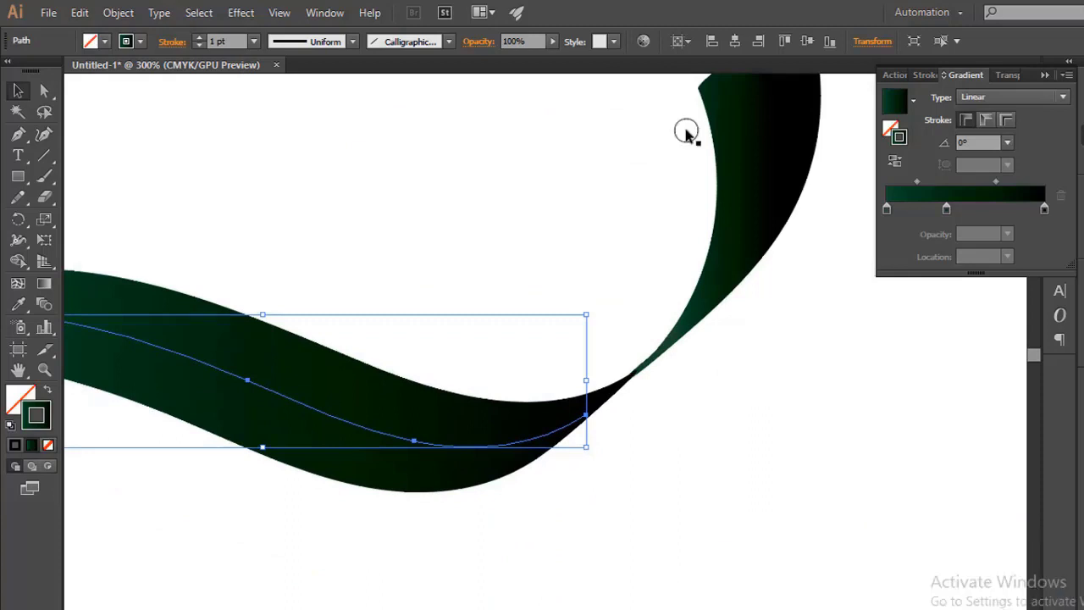
Inspect the stroke junctions up close, then deselect the bottom stroke
scroll(627, 388, "down", 4)
scroll(564, 370, "up", 4)
scroll(575, 452, "up", 3)
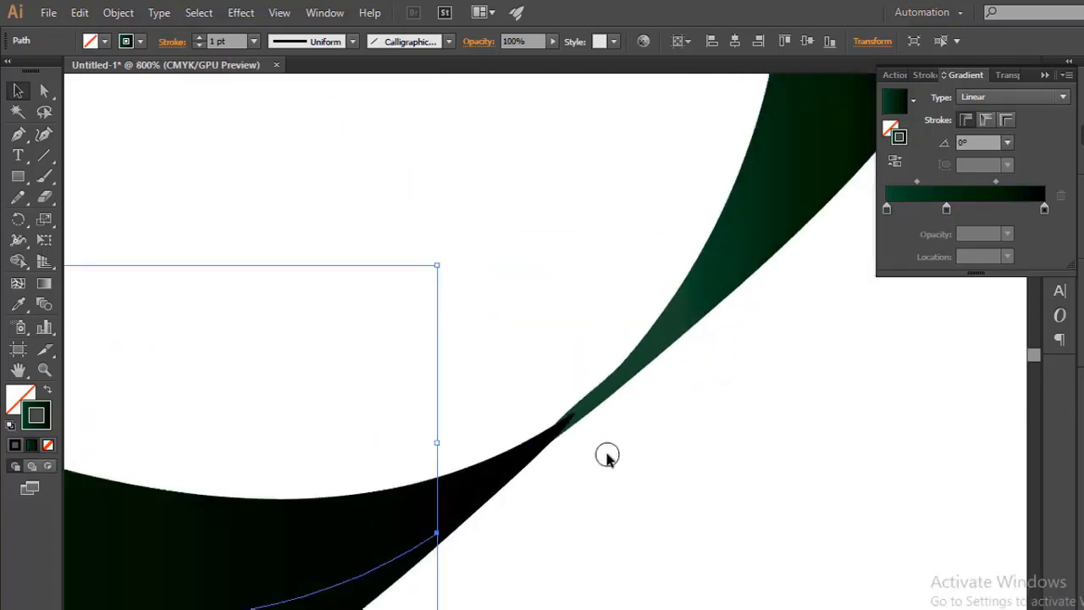
scroll(605, 452, "up", 4)
scroll(405, 415, "down", 1)
scroll(535, 375, "down", 3)
scroll(522, 346, "down", 2)
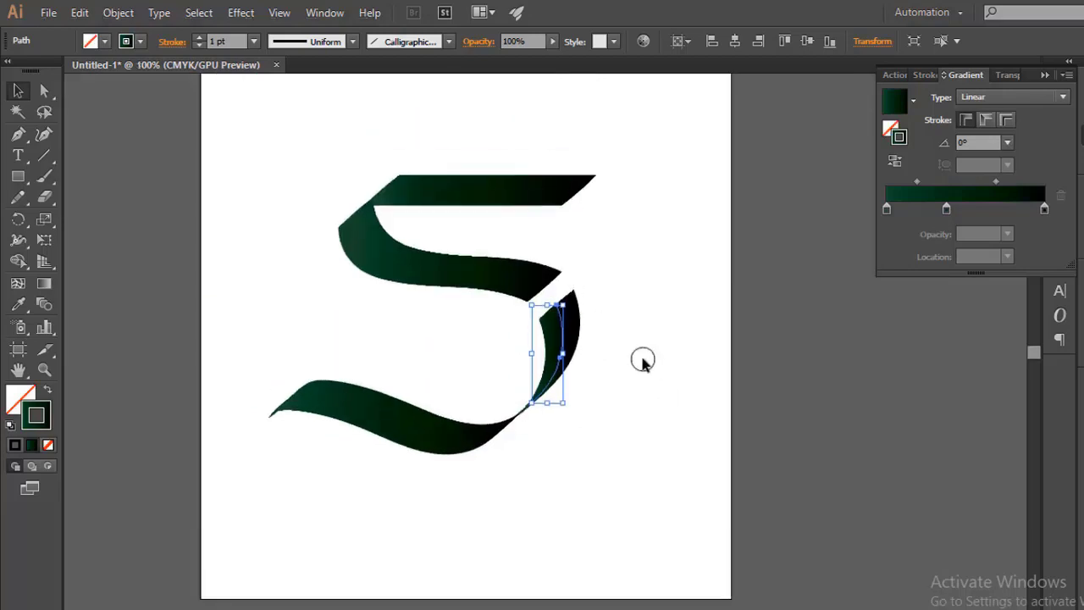
left_click(641, 358)
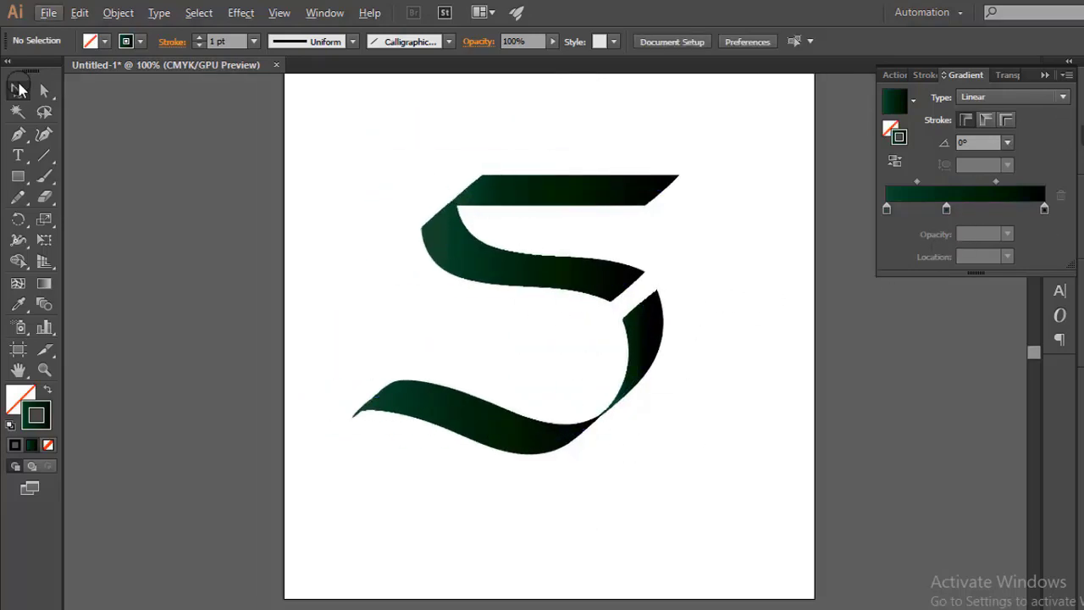
Hide the Gradient panel, open Pathfinder and select the strokes of the S
left_click(14, 89)
left_click_drag(418, 160, 500, 254)
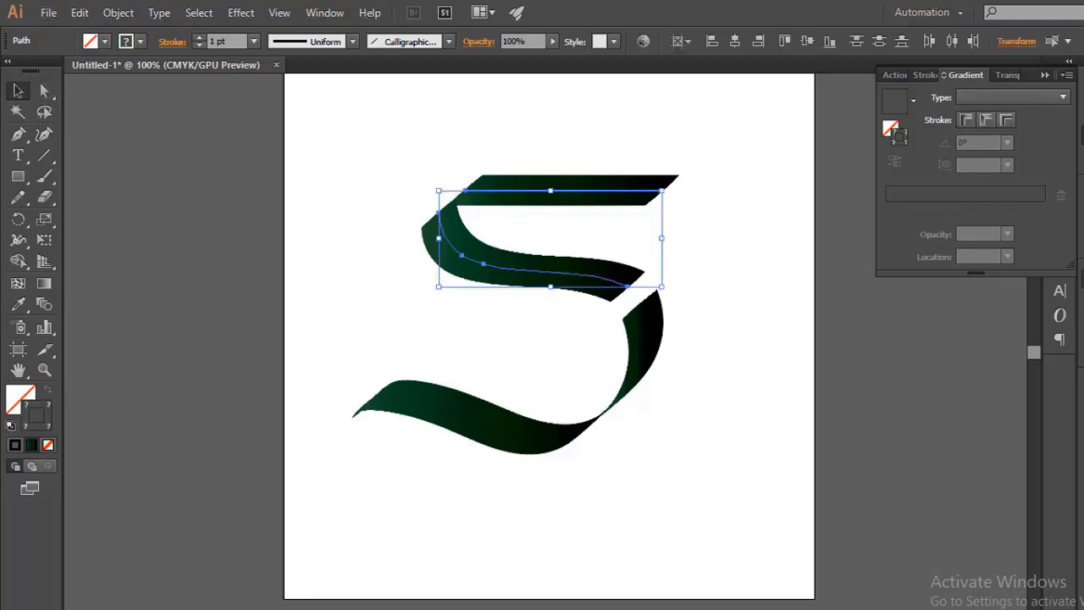
left_click(1059, 171)
left_click(915, 183)
left_click(1059, 254)
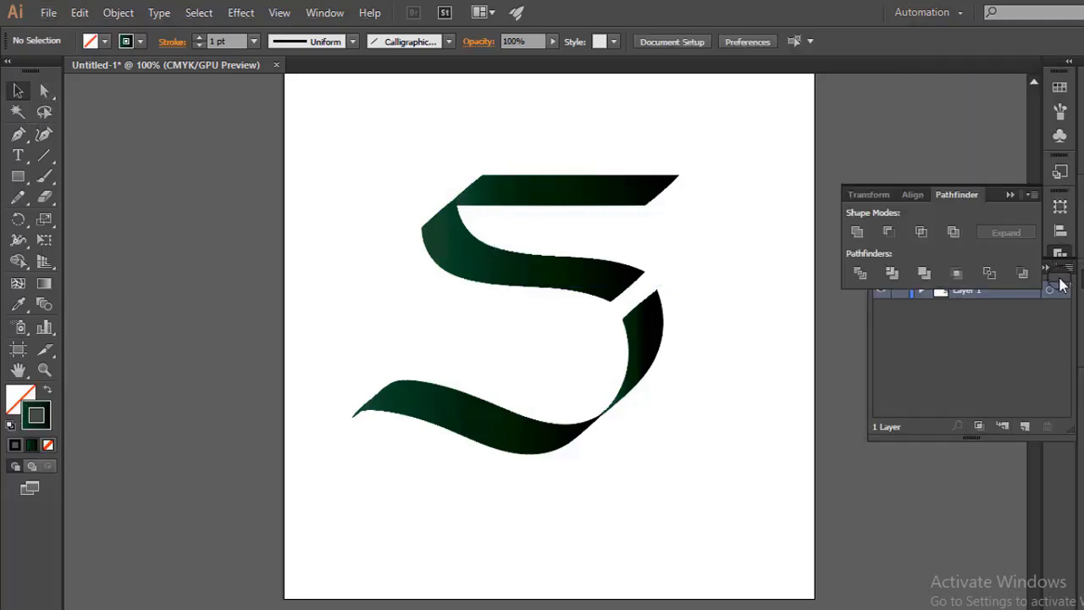
left_click_drag(419, 160, 499, 254)
Unite the selected strokes with Pathfinder, then select the middle and bottom strokes
left_click(853, 235)
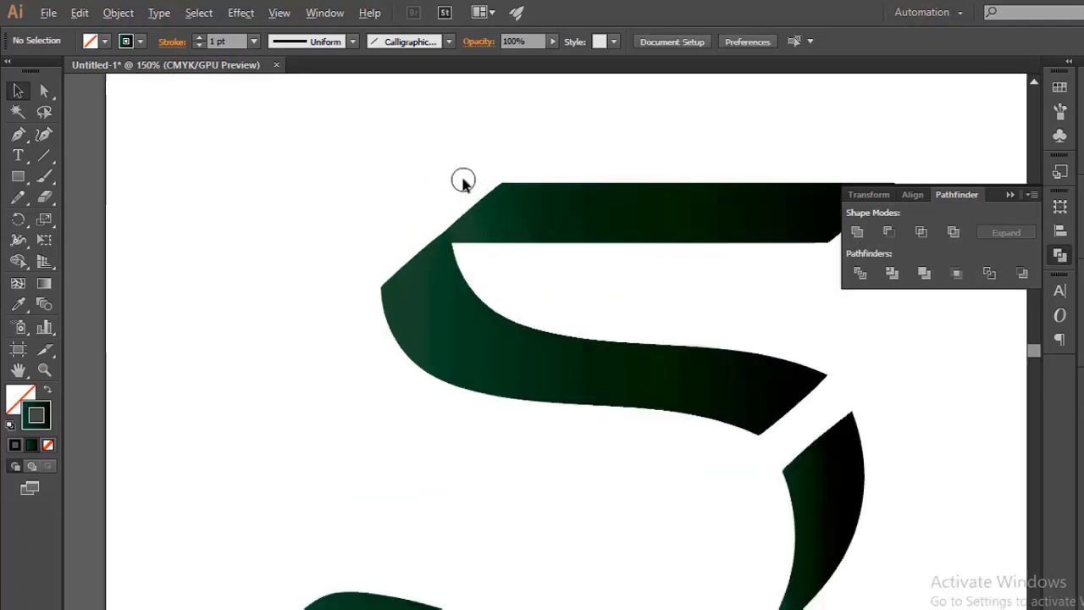
scroll(463, 180, "up", 3)
scroll(516, 279, "up", 2)
scroll(414, 278, "up", 2)
left_click(459, 206)
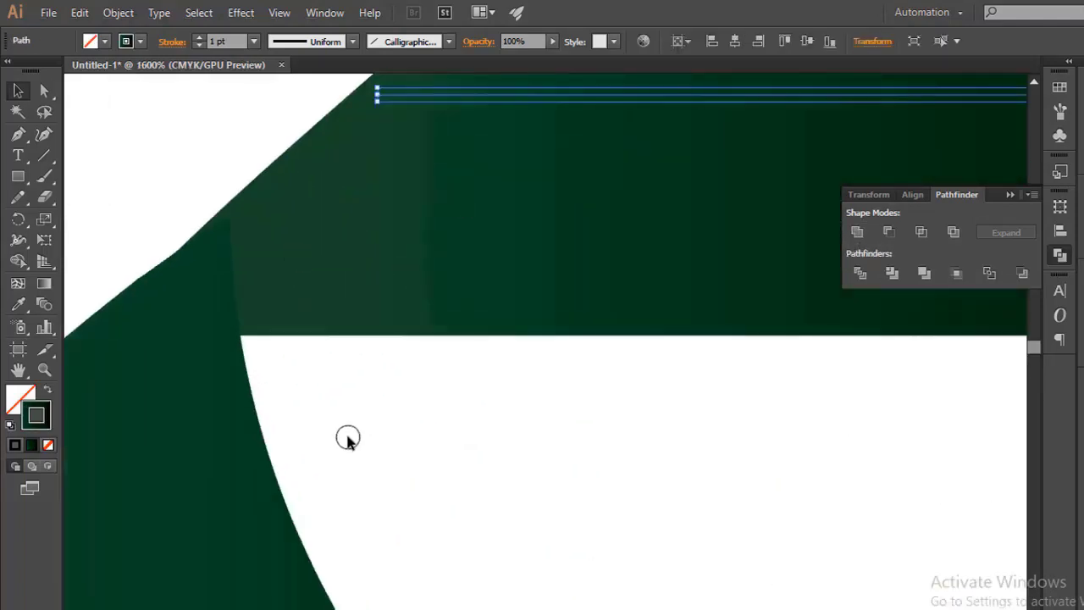
left_click(347, 438)
scroll(348, 437, "down", 5)
scroll(465, 344, "down", 3)
left_click(284, 254)
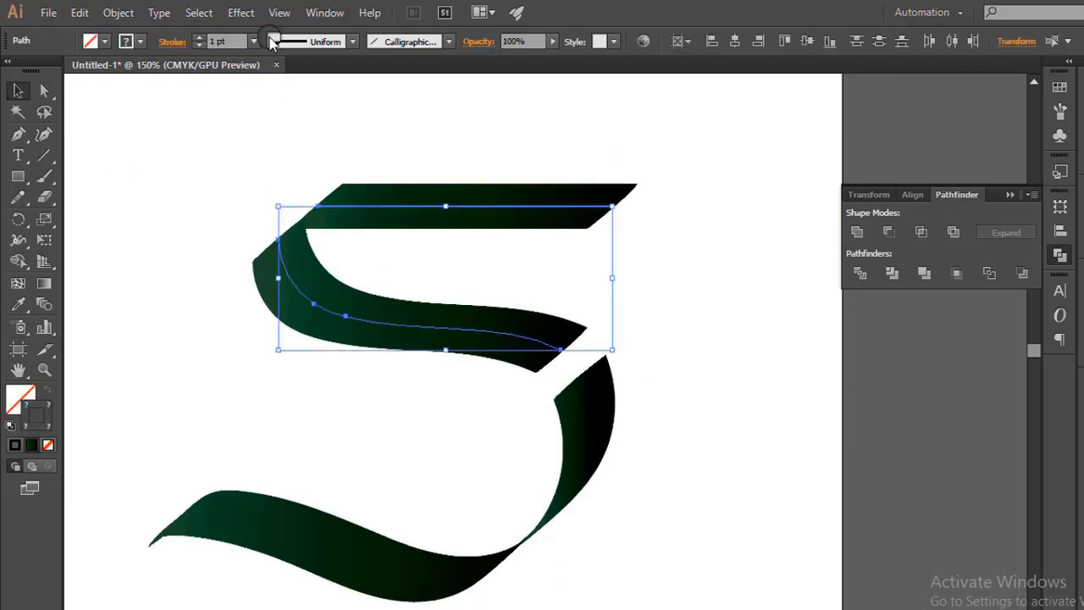
left_click(474, 563, "shift")
scroll(474, 563, "down", 1)
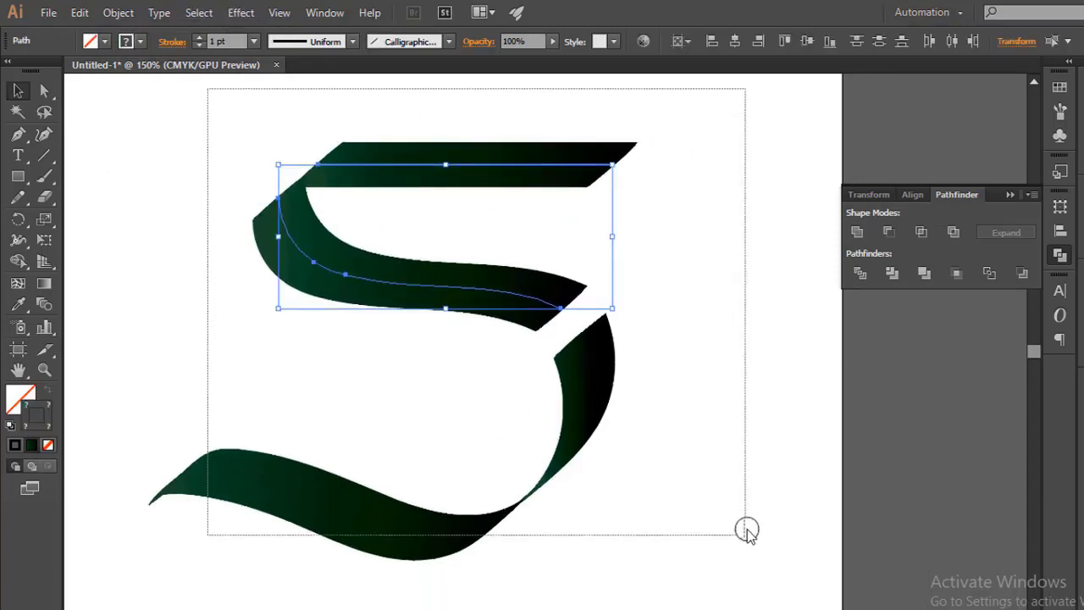
Expand the strokes' appearance and expand the gradient into specified objects
left_click(119, 12)
left_click(225, 216)
left_click(118, 12)
left_click(238, 197)
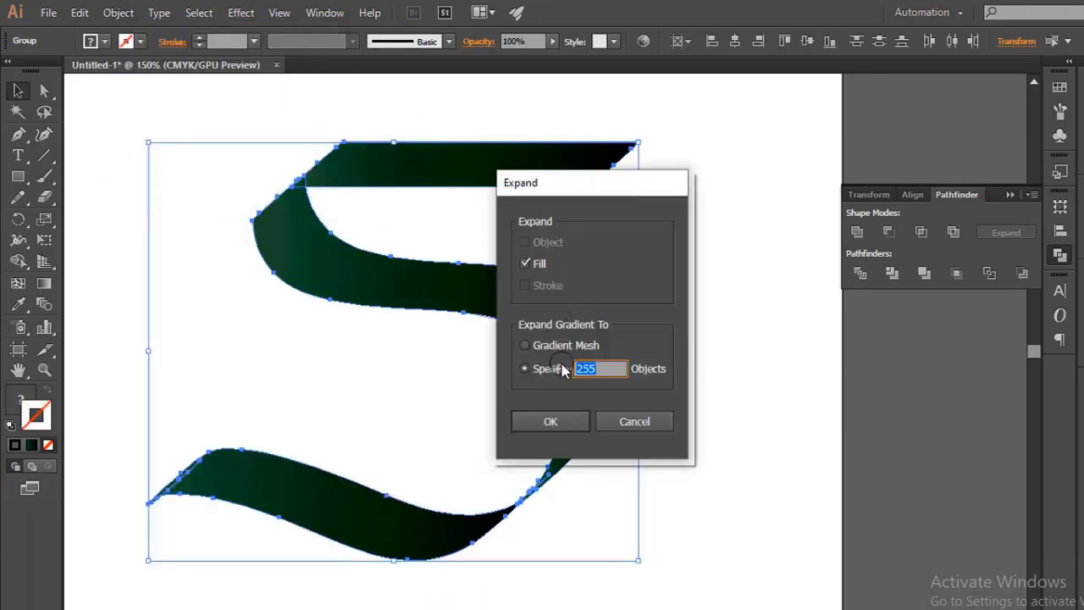
left_click(548, 419)
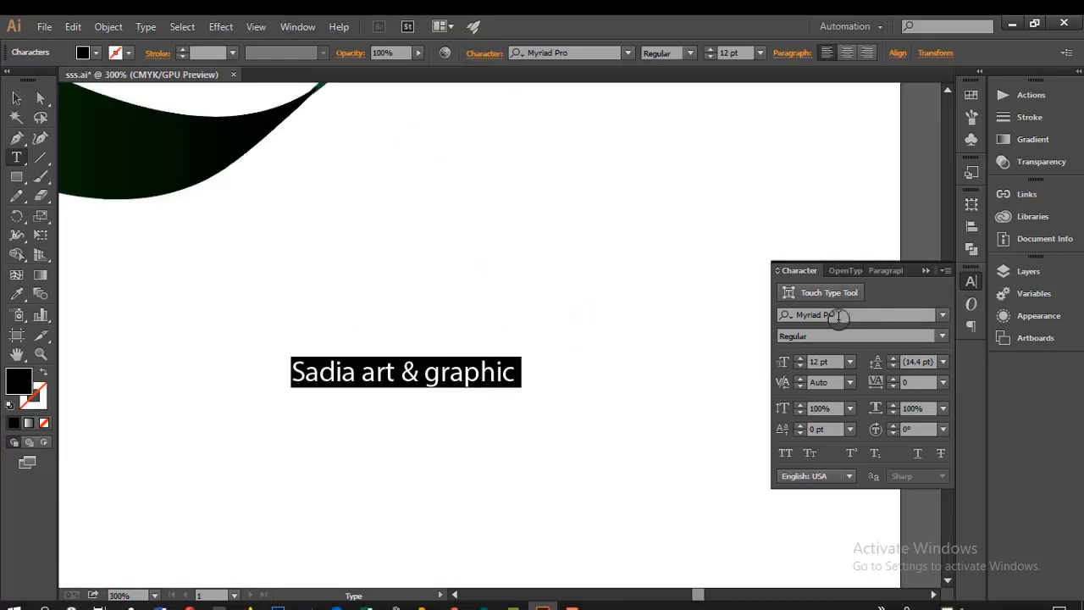
Browse fonts for the tagline and set it to Matura MT Script Capitals
left_click(839, 315)
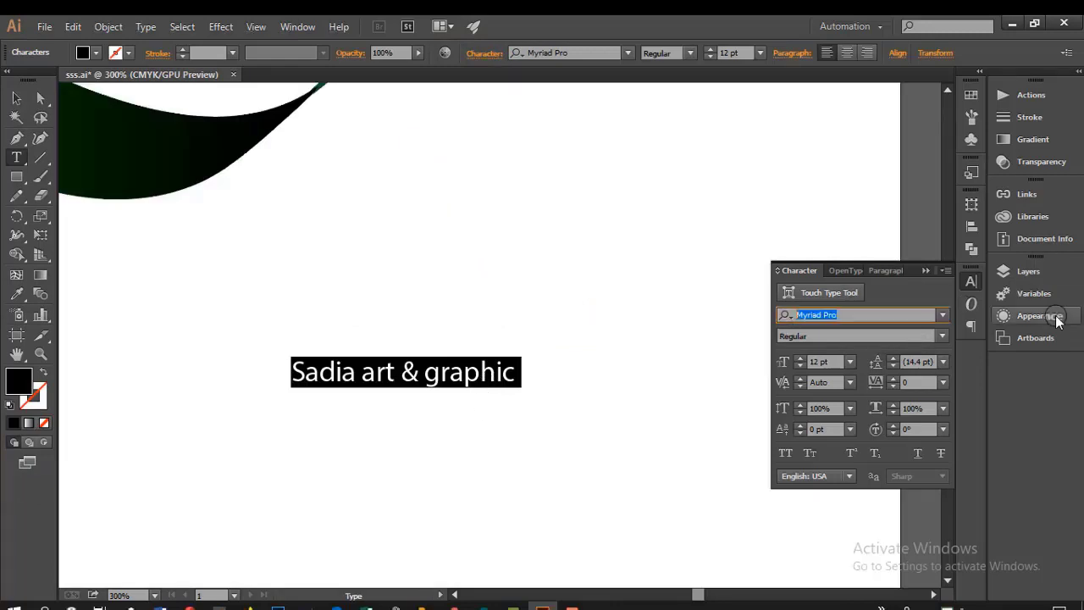
key("Up")
key("Up")
key("Up")
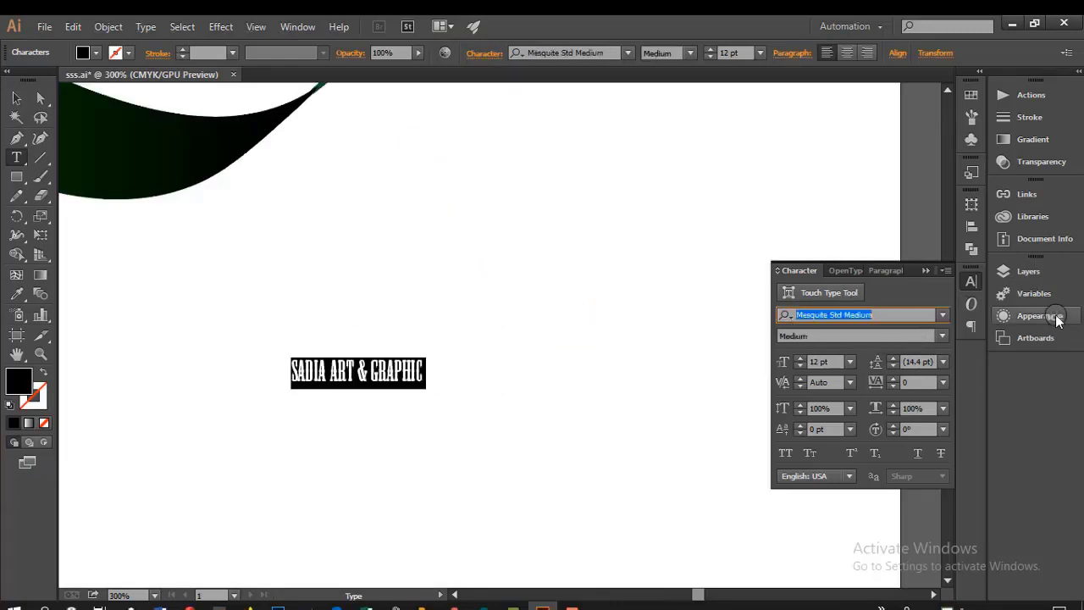
key("Up")
key("Up")
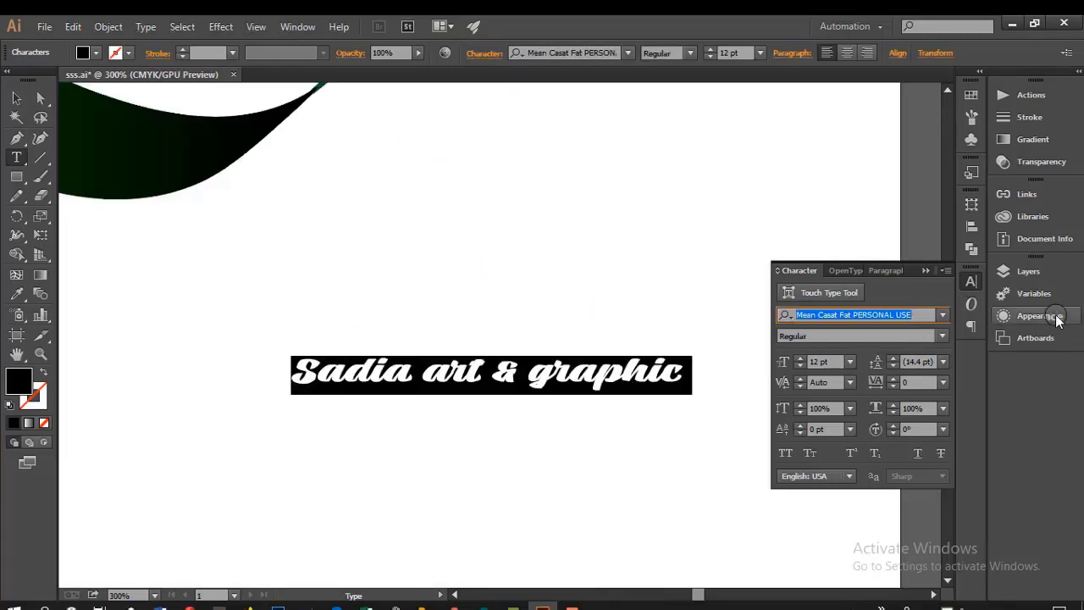
key("Up")
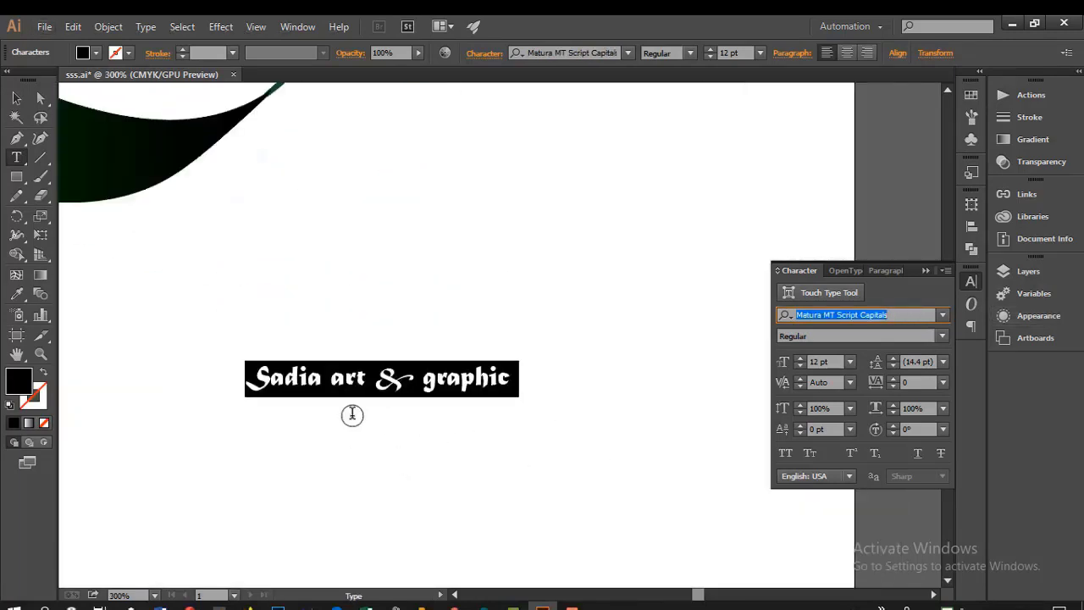
left_click_drag(423, 412, 358, 352)
scroll(358, 352, "down", 8)
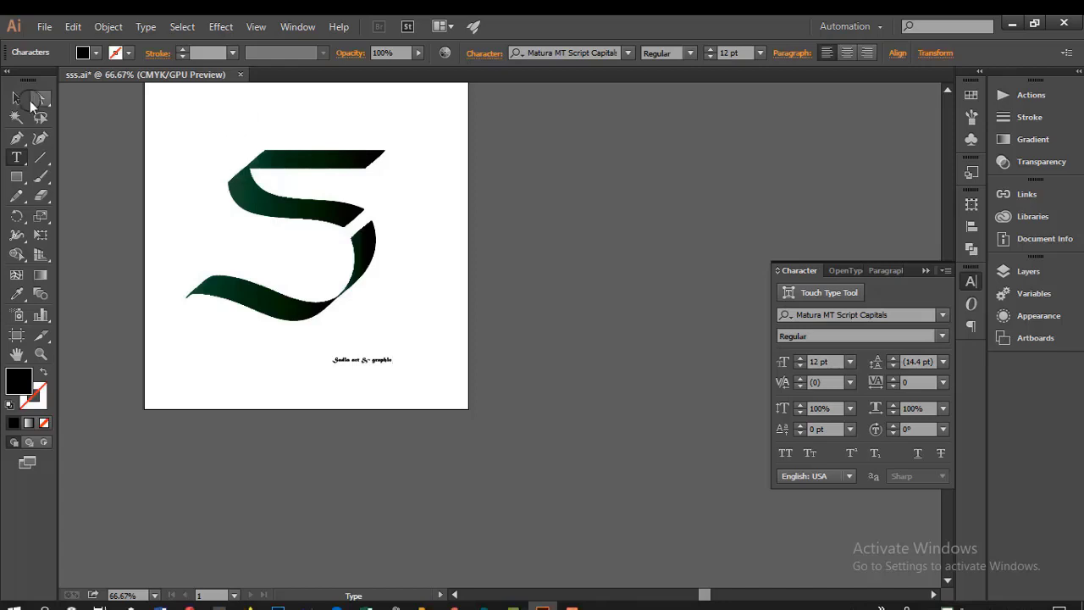
Scale the S down and place it directly above the tagline, then deselect
left_click(17, 98)
mouse_move(188, 132)
left_mouse_down()
mouse_move(375, 290)
mouse_move(435, 302)
mouse_move(367, 305)
mouse_move(298, 251)
mouse_move(380, 339)
mouse_move(382, 359)
left_mouse_up()
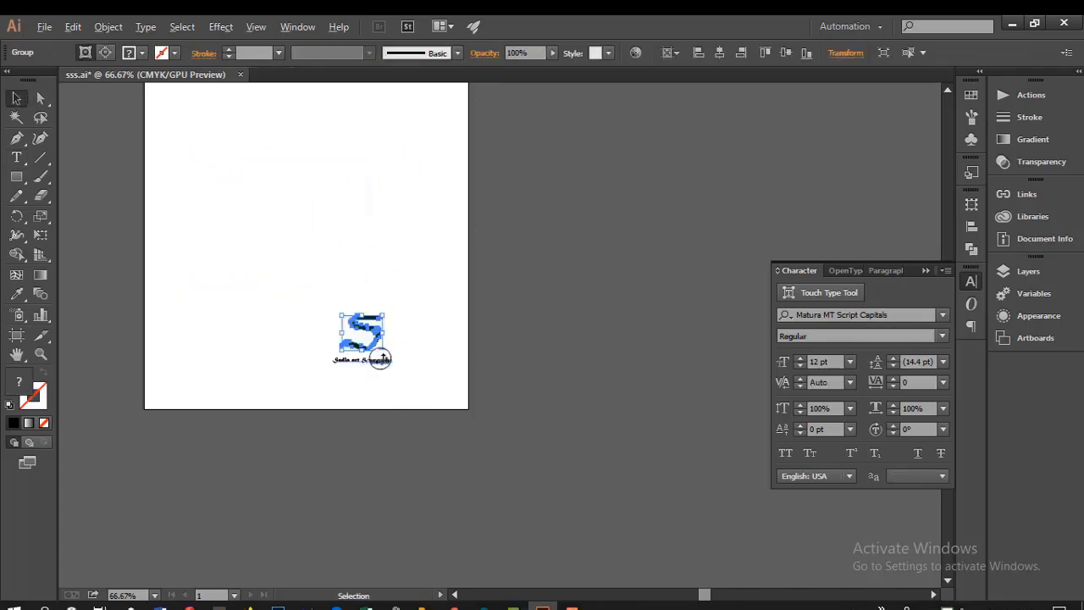
scroll(382, 359, "up", 3)
scroll(368, 402, "up", 2)
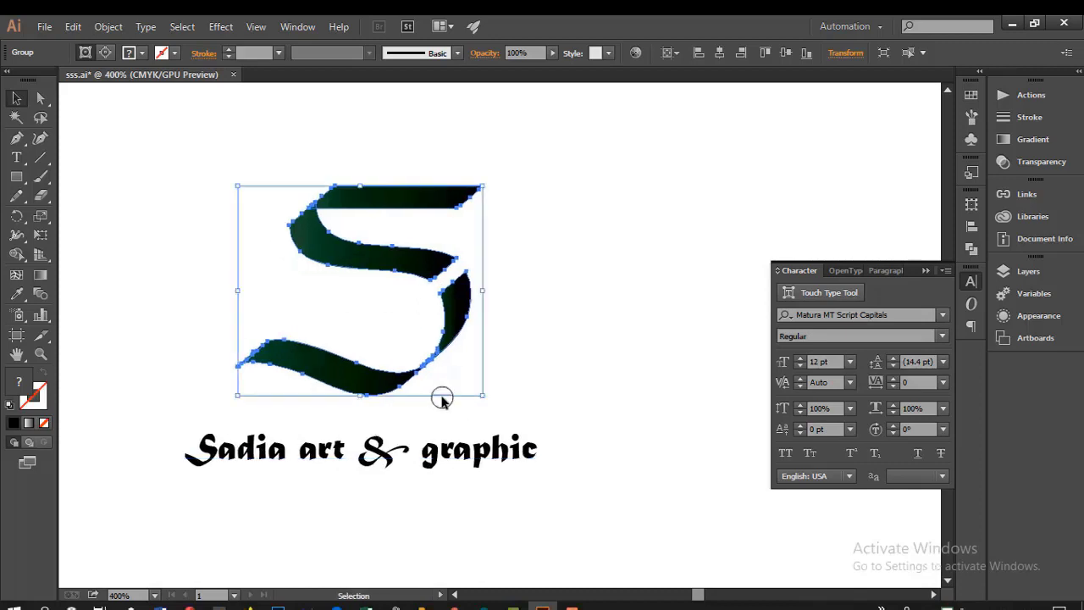
left_click_drag(488, 407, 455, 382)
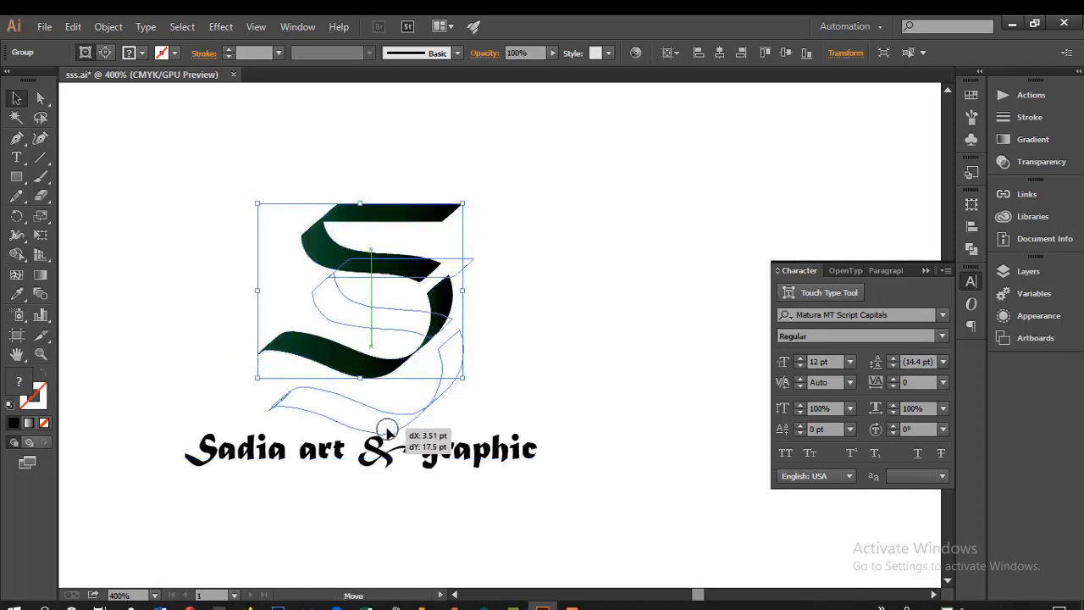
left_click_drag(375, 380, 386, 434)
left_click(526, 361)
key("Right")
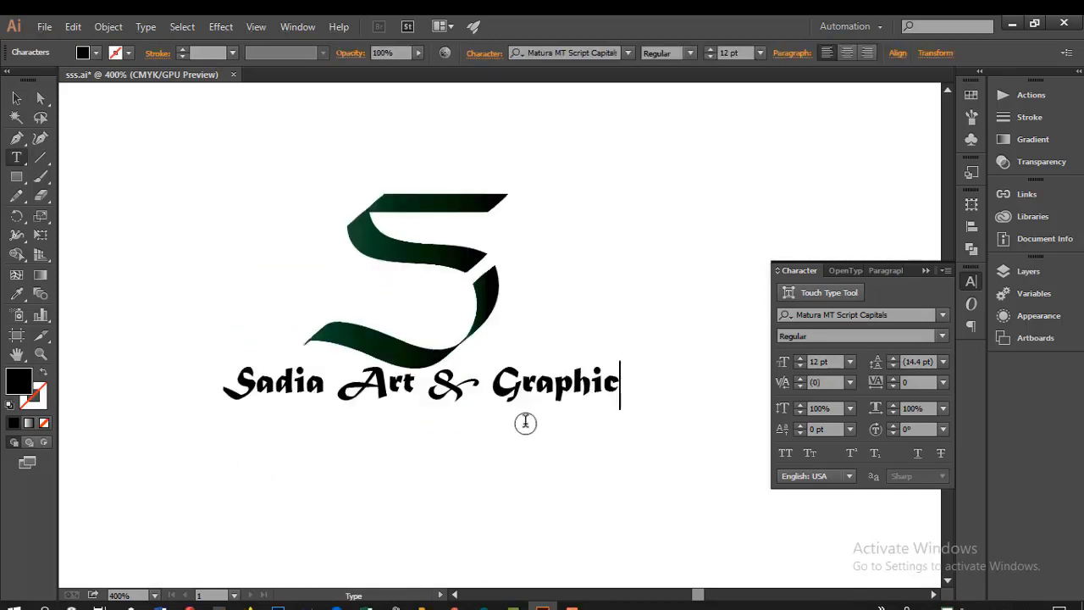
left_click(16, 98)
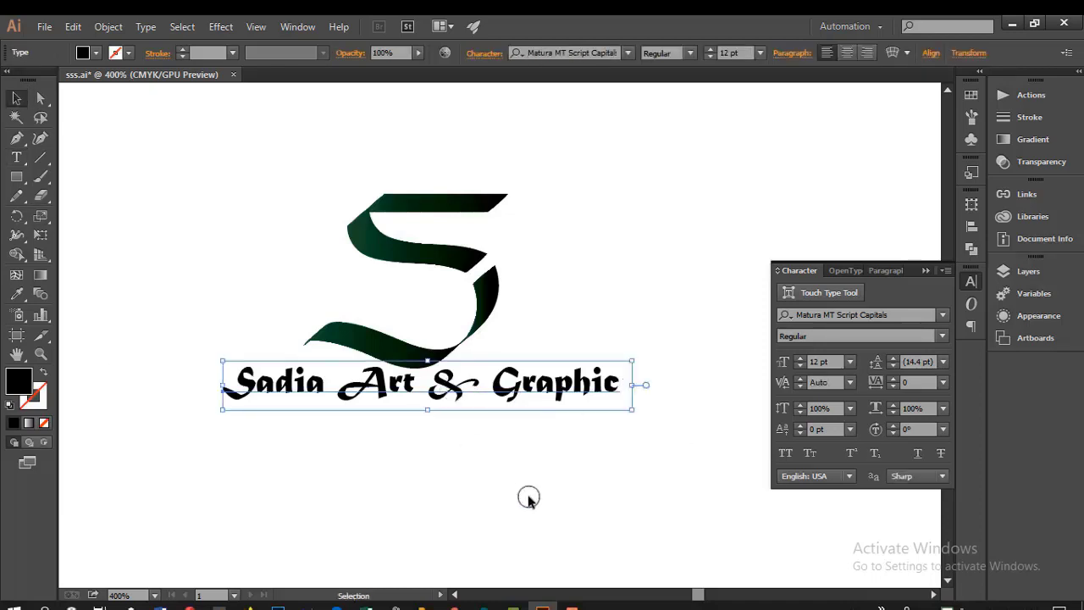
left_click(520, 491)
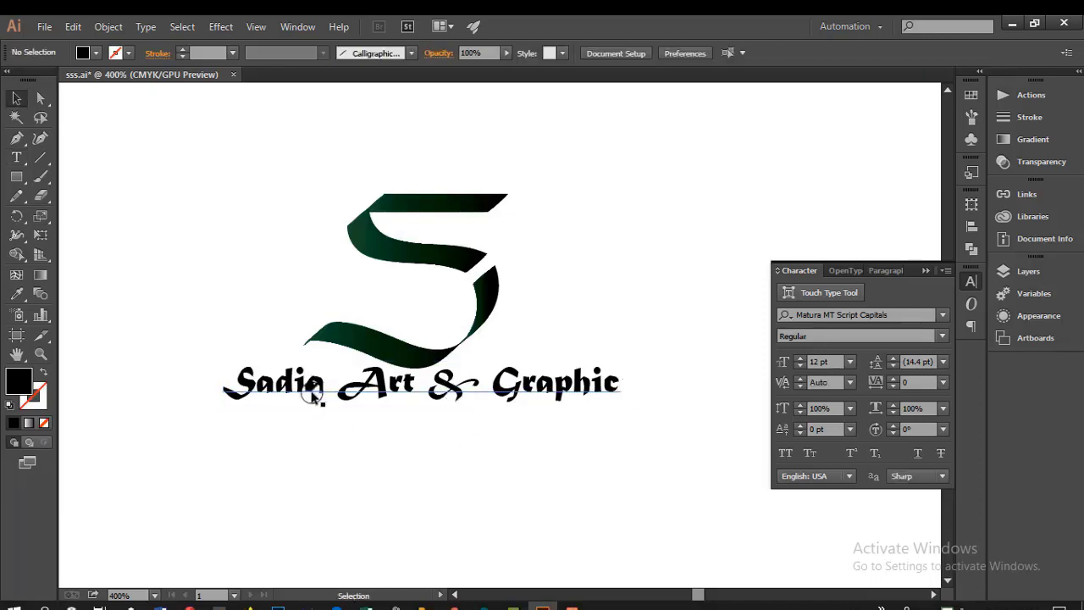
Delete the leading S from the text line
double_click(344, 392)
double_click(262, 398)
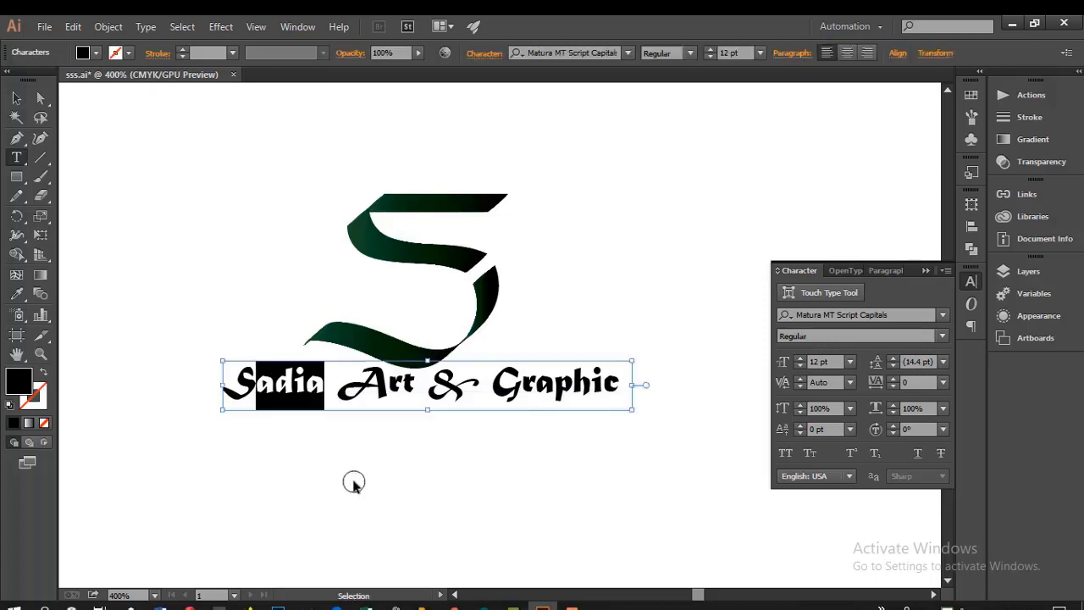
left_click(227, 388)
key("Delete")
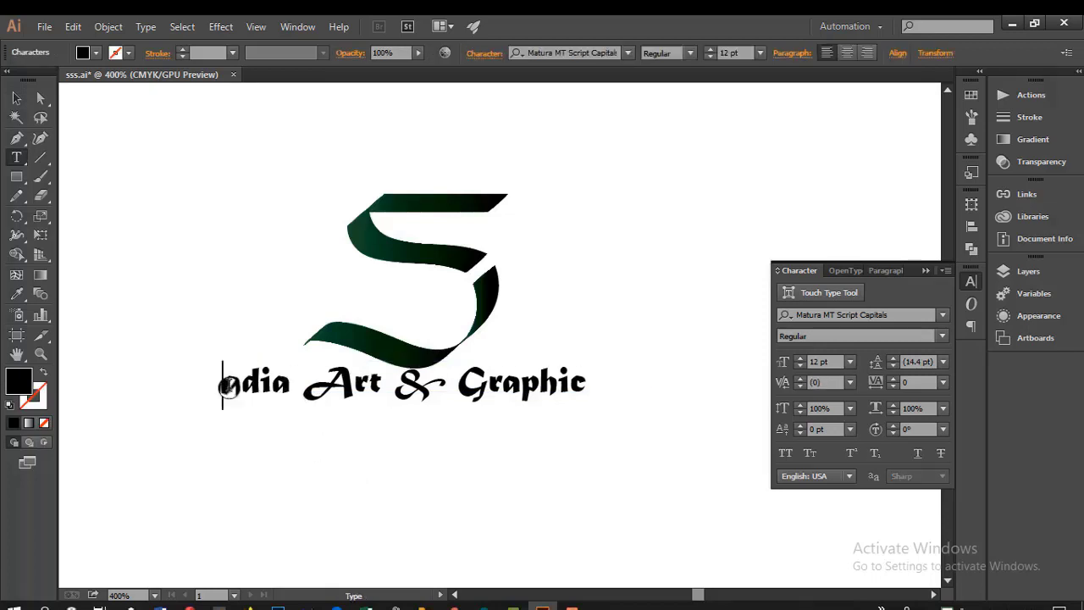
Select the word adia and set it in the Kandira PERSONAL font
double_click(294, 385)
left_click(896, 315)
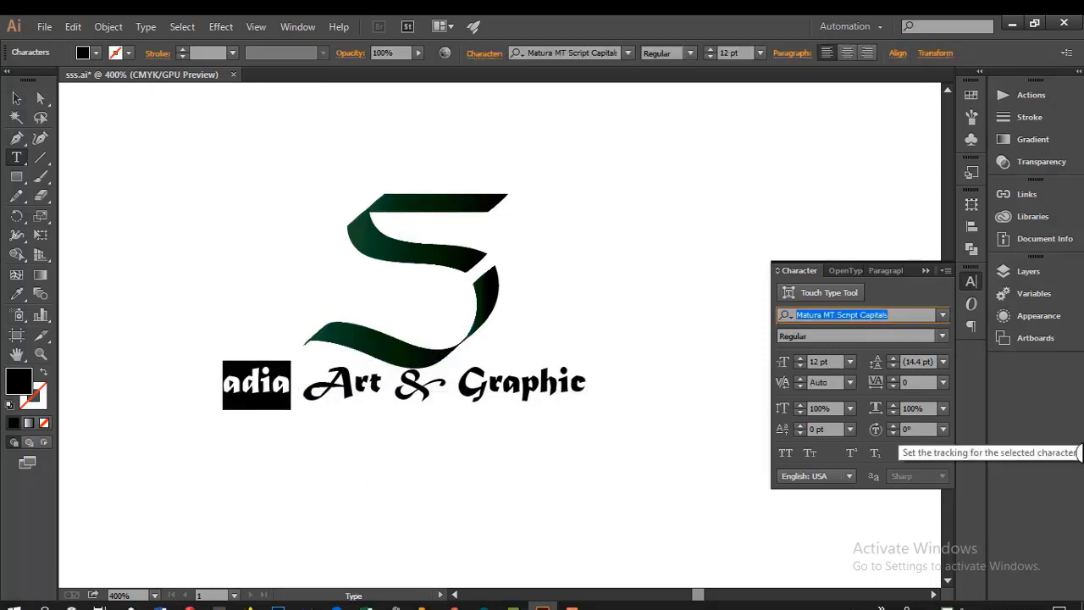
key("Up")
key("Up")
key("Up")
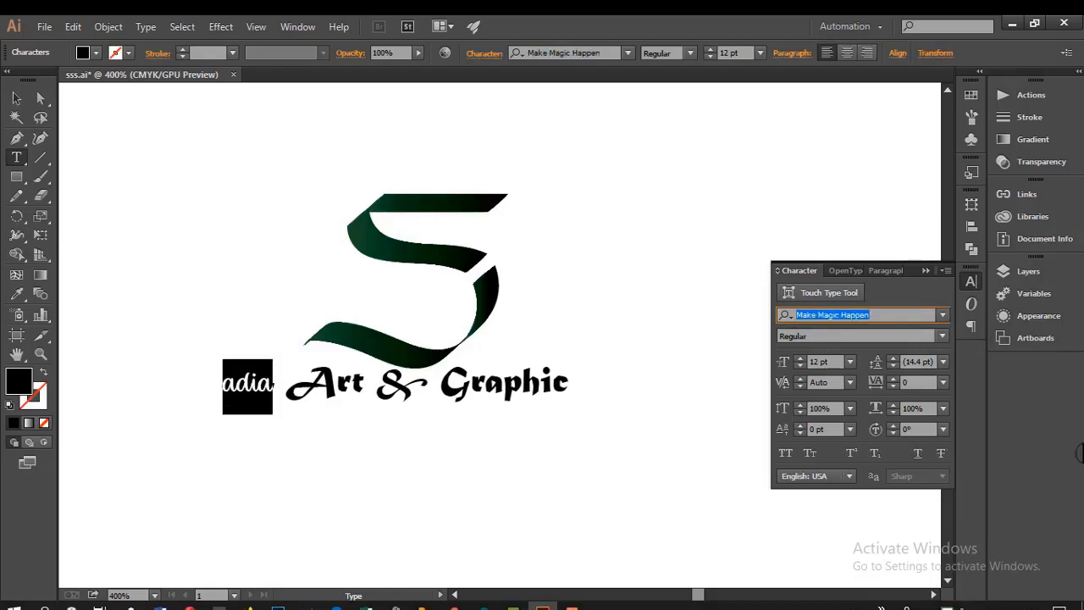
key("Up")
key("Up")
key("Up")
key("Up")
key("Up")
key("Up")
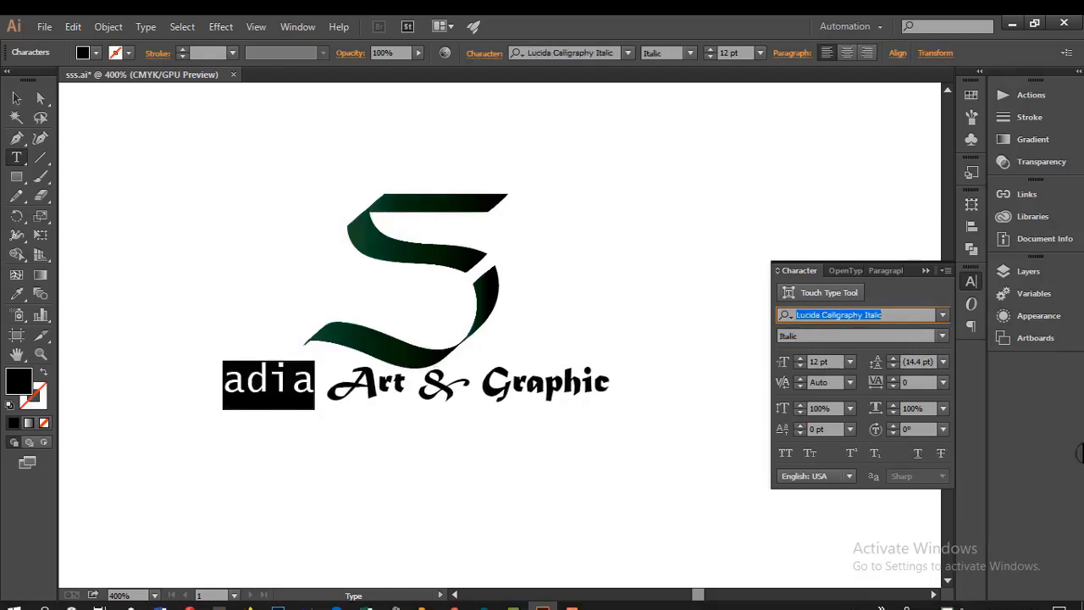
key("Up")
key("Up")
key("Down")
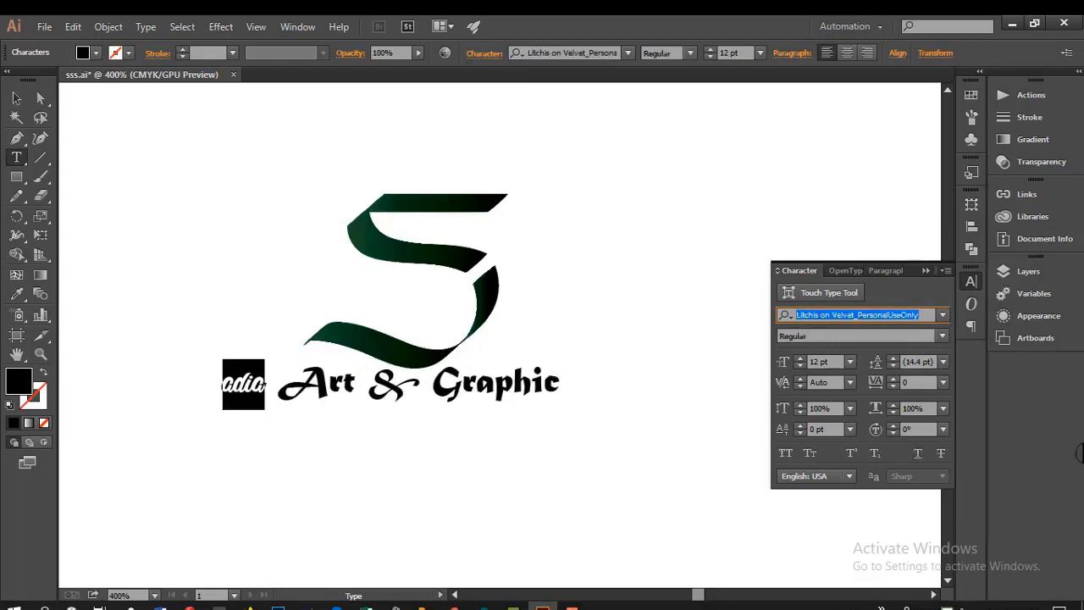
scroll(244, 413, "up", 4)
scroll(307, 462, "up", 1)
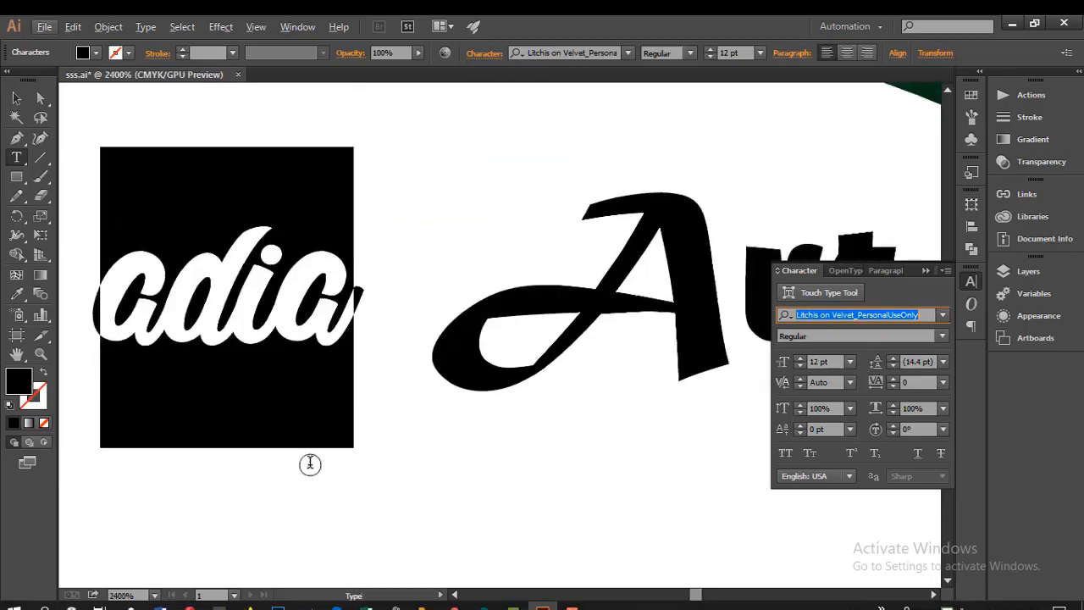
scroll(308, 461, "down", 4)
scroll(366, 395, "up", 4)
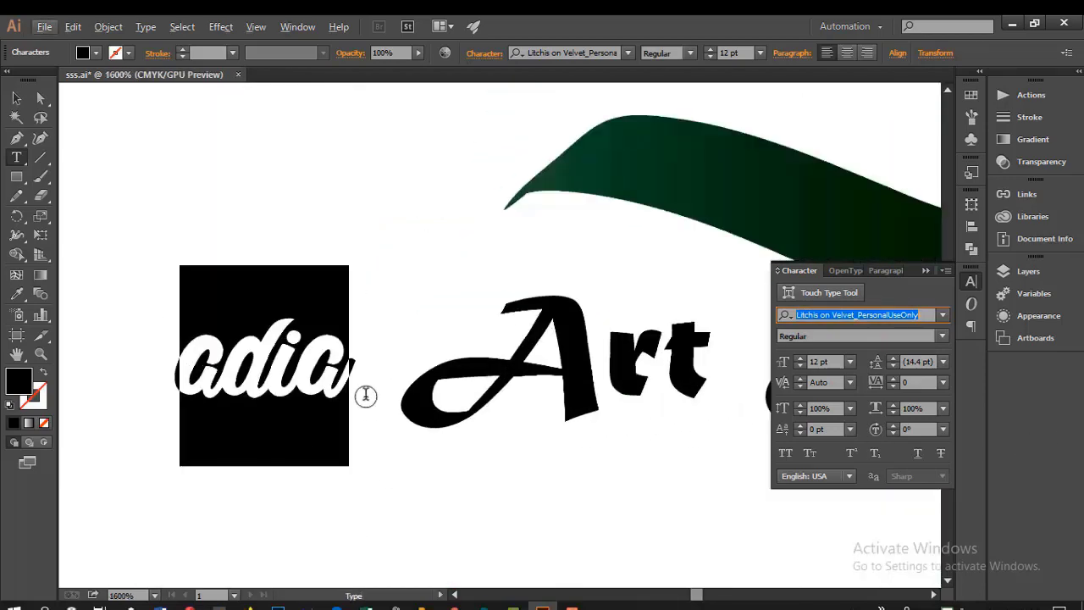
key("Up")
key("Up")
key("Up")
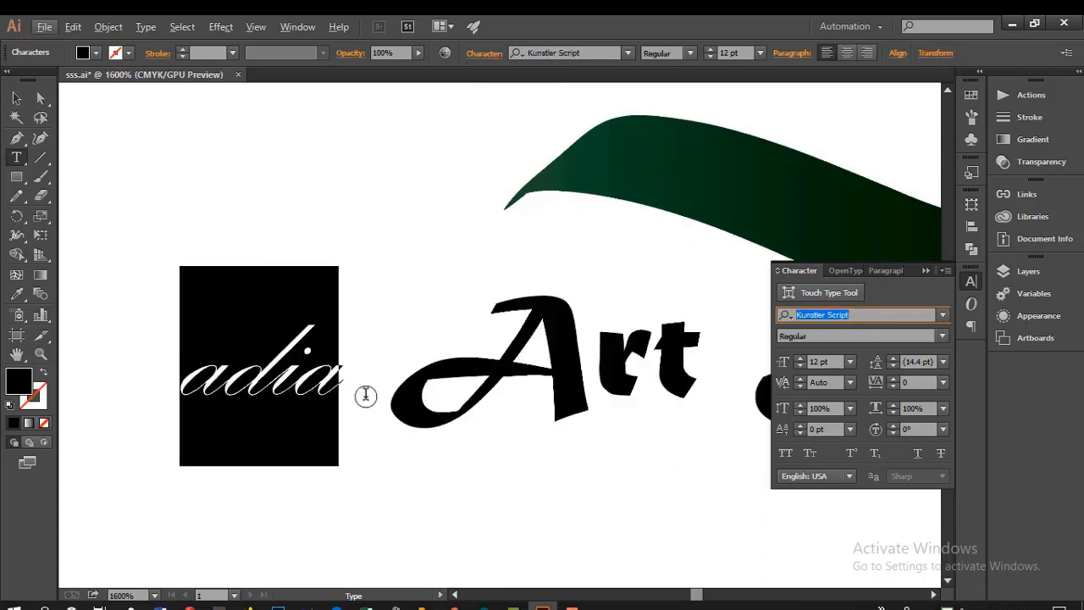
key("Up")
key("Down")
key("Down")
key("Down")
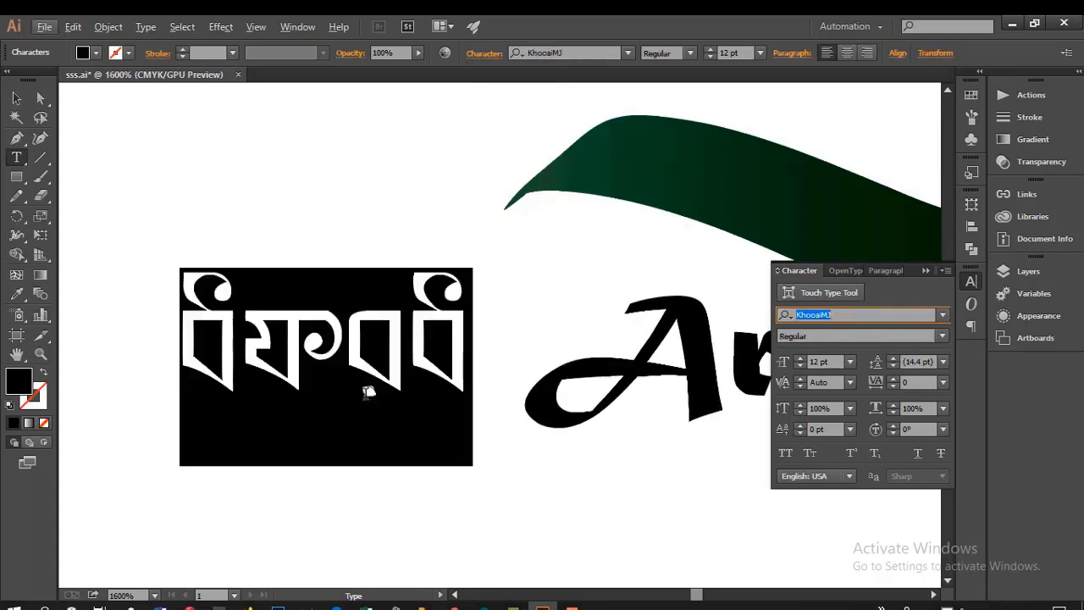
key("Up")
key("Up")
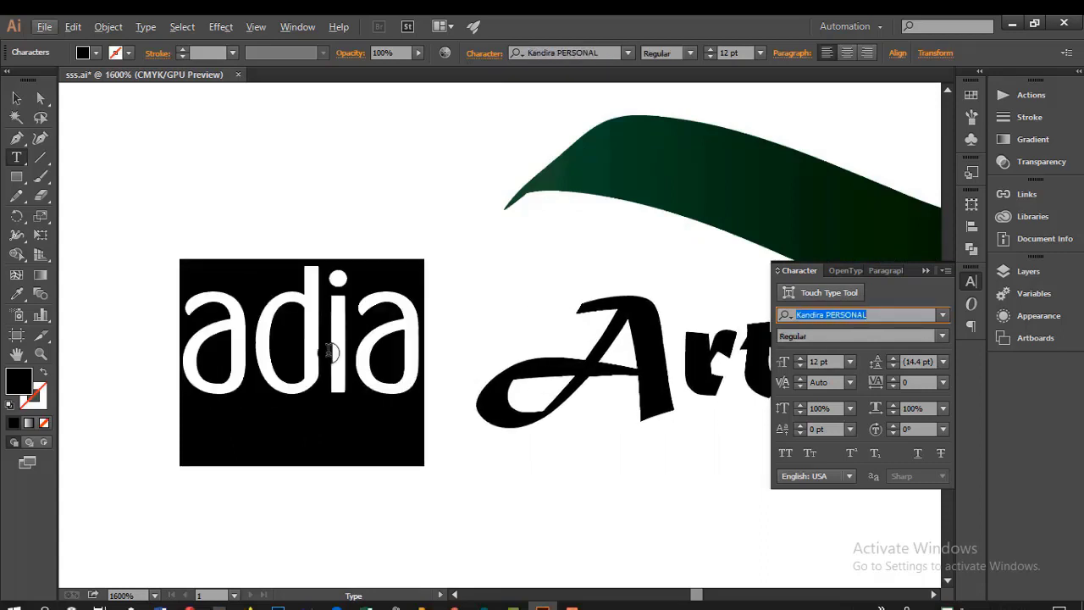
left_click(18, 155)
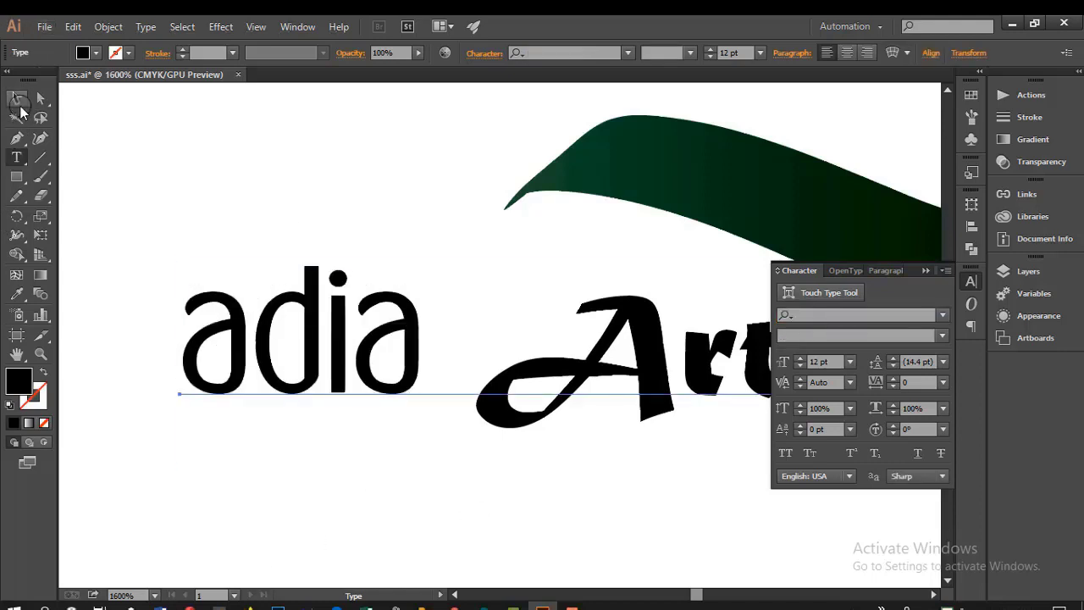
Cut the word adia out of the text line
left_click(17, 99)
scroll(483, 396, "down", 1)
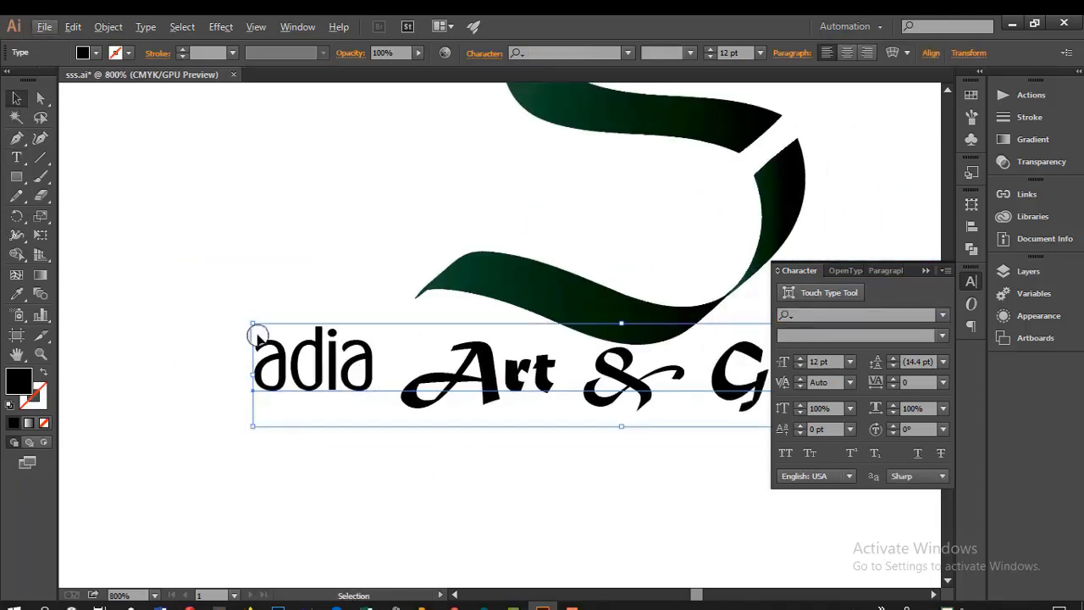
triple_click(259, 337)
double_click(280, 373)
key("ctrl+c")
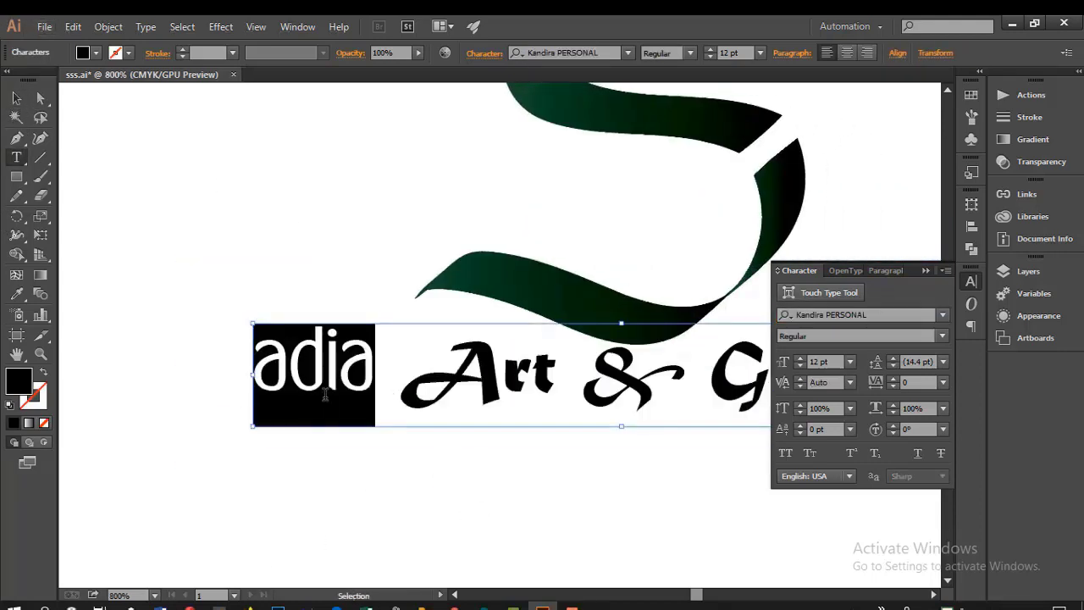
key("BackSpace")
scroll(347, 356, "right", 2)
scroll(523, 217, "right", 4)
scroll(581, 330, "up", 1)
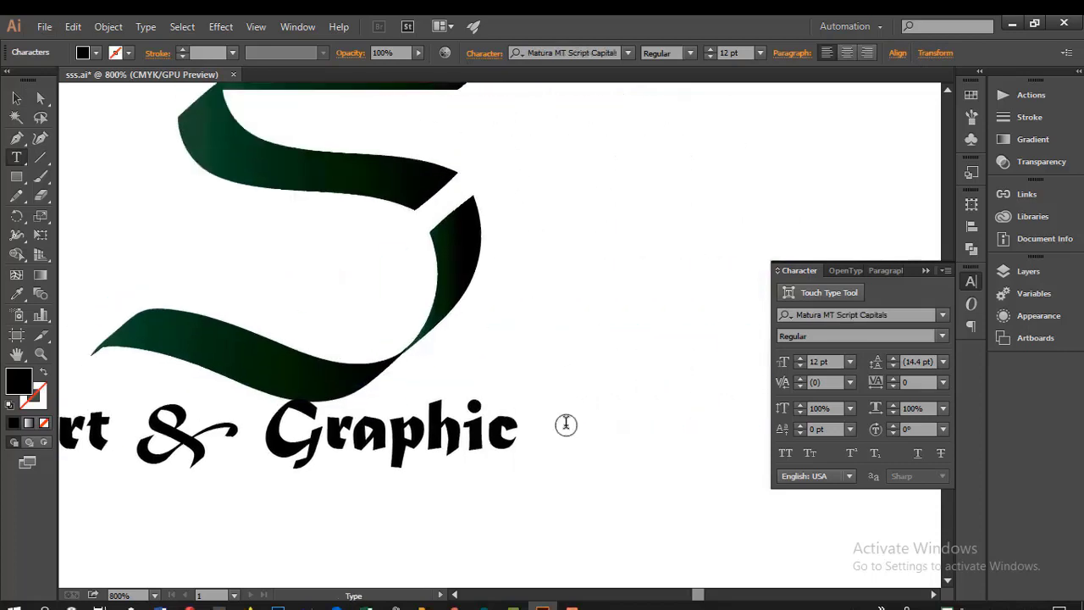
Move the Art & Graphic text down below the S
left_click(22, 103)
left_click(497, 287)
key("ctrl+minus")
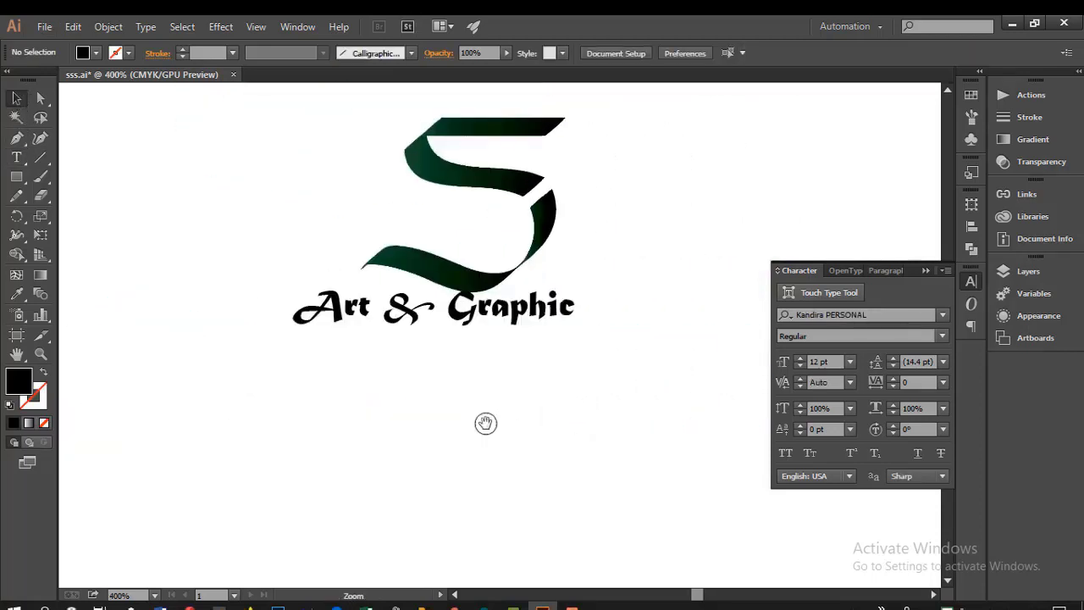
scroll(484, 424, "up", 1)
left_click_drag(457, 364, 458, 496)
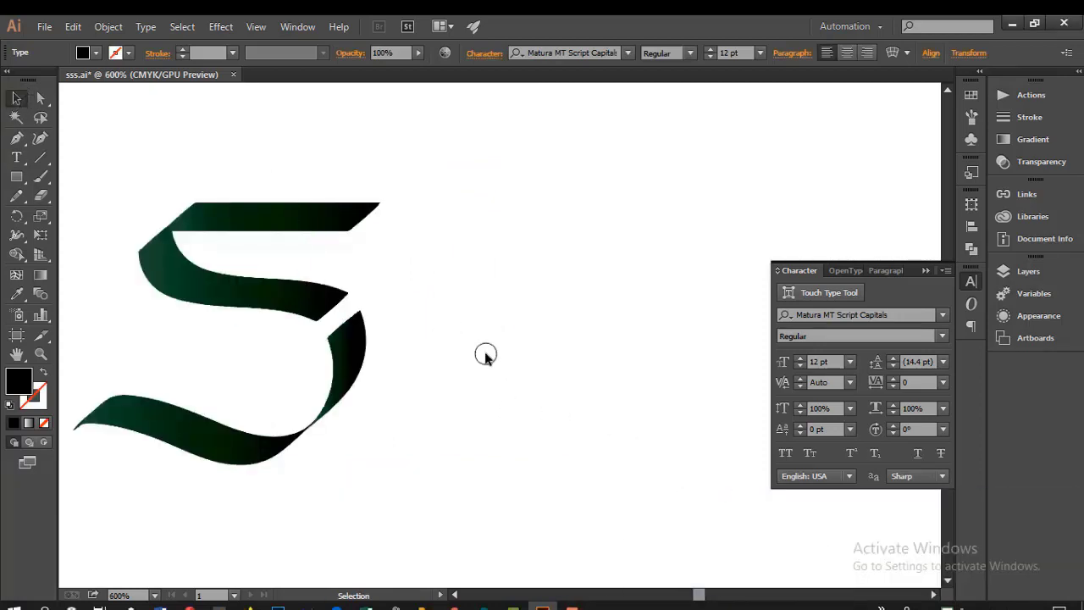
Paste adia as its own text, enlarge it beside the S, and set it Bold
key("ctrl+v")
left_click_drag(497, 320, 382, 430)
scroll(381, 430, "down", 4)
scroll(447, 246, "up", 1)
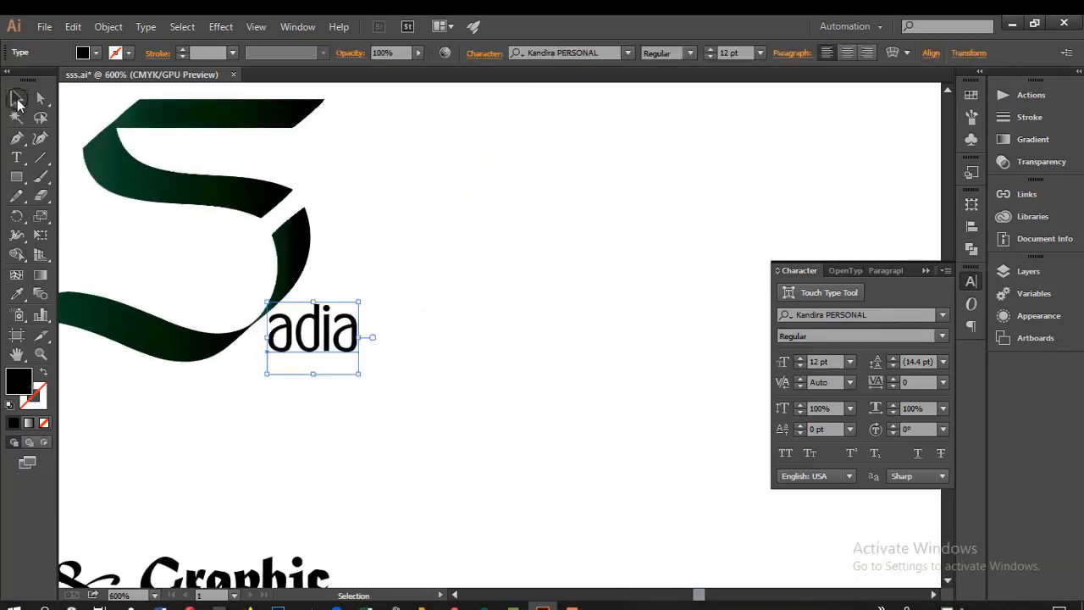
left_click_drag(357, 373, 461, 445)
left_click_drag(343, 398, 362, 353)
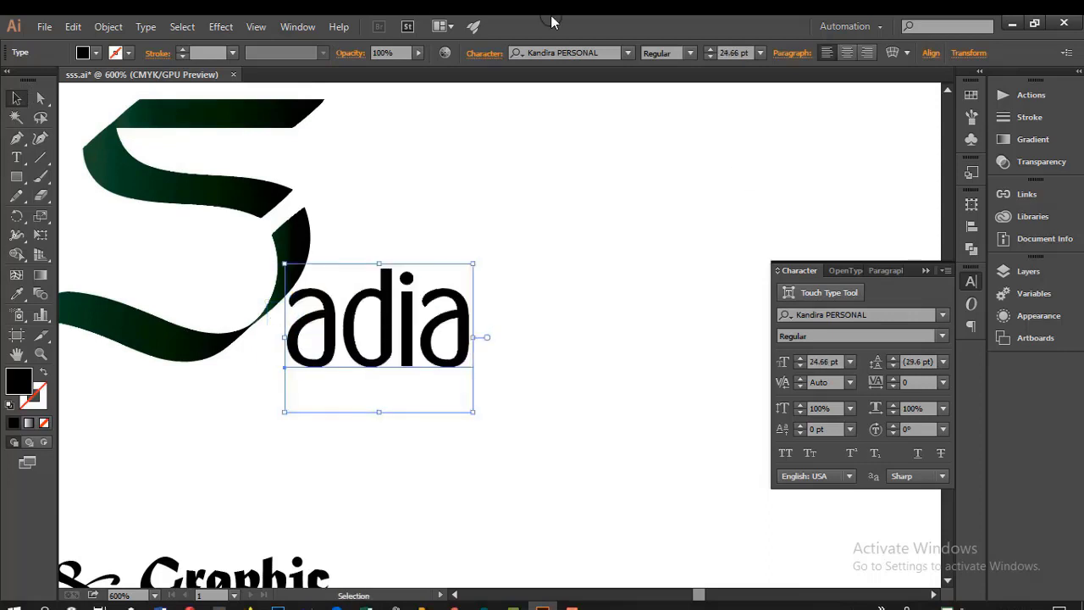
left_click(17, 157)
left_click(690, 53)
left_click(698, 175)
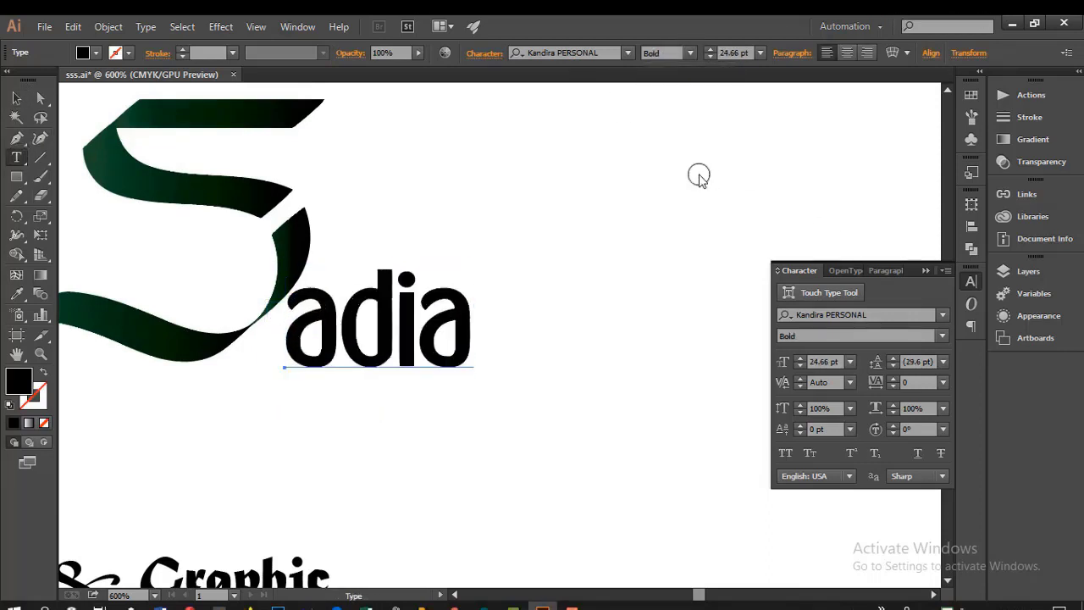
Enlarge adia further and position it right beside the S
left_click(16, 98)
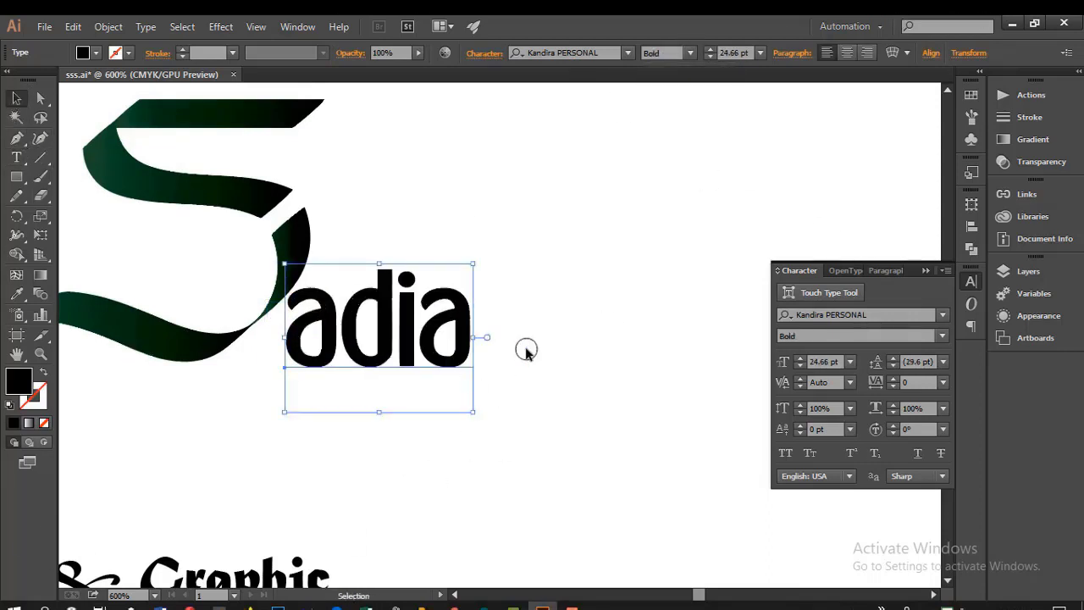
left_click_drag(479, 413, 505, 436)
mouse_move(391, 326)
left_mouse_down()
mouse_move(430, 334)
mouse_move(423, 364)
mouse_move(432, 276)
left_mouse_up()
left_click(407, 416)
scroll(407, 406, "down", 1)
left_click(421, 378)
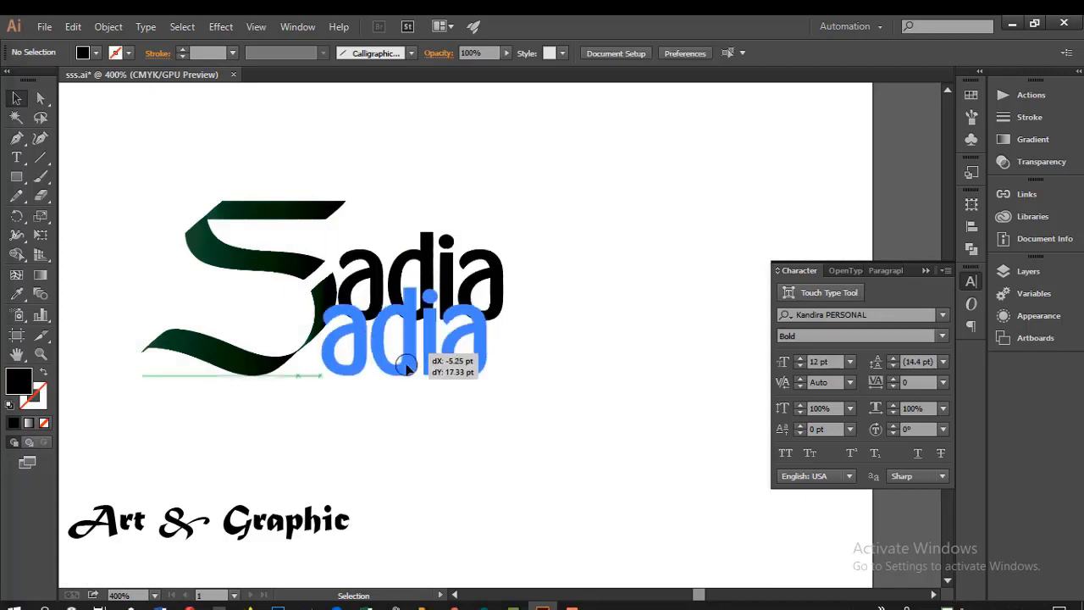
left_click_drag(406, 366, 422, 366)
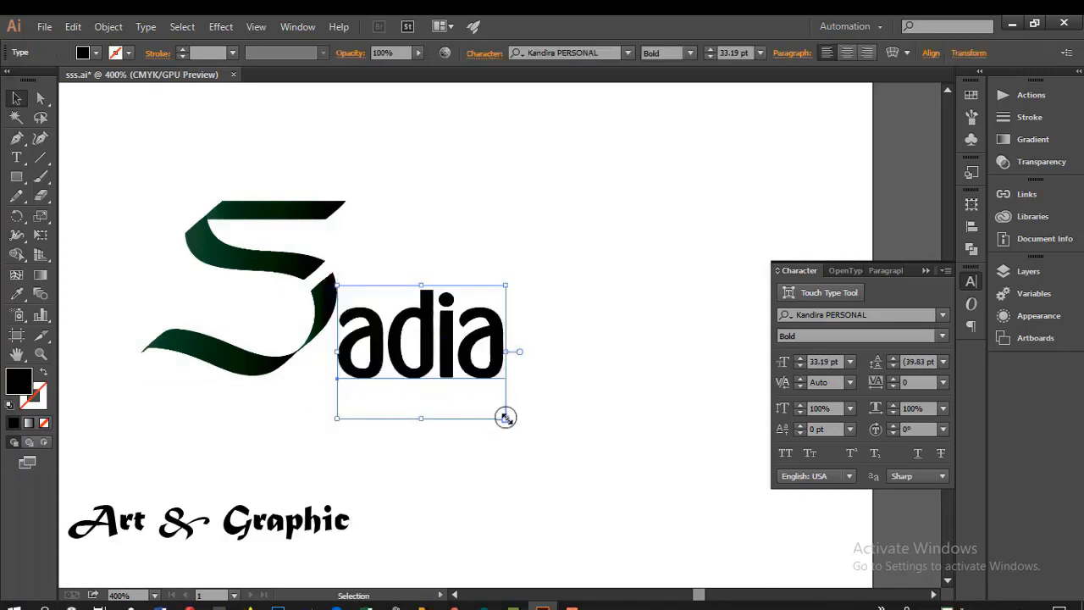
left_click_drag(506, 417, 519, 428)
mouse_move(436, 324)
left_mouse_down()
mouse_move(434, 310)
mouse_move(433, 333)
left_mouse_up()
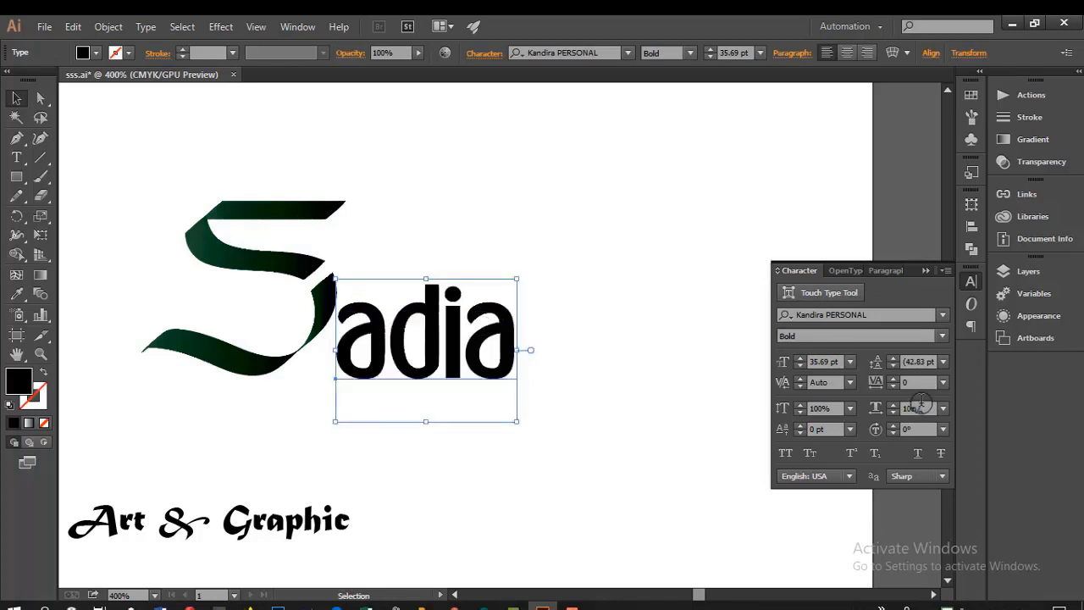
Widen adia to 121% horizontal scale, enlarge it to about 36 pt, and raise it
left_click(894, 408)
type("120")
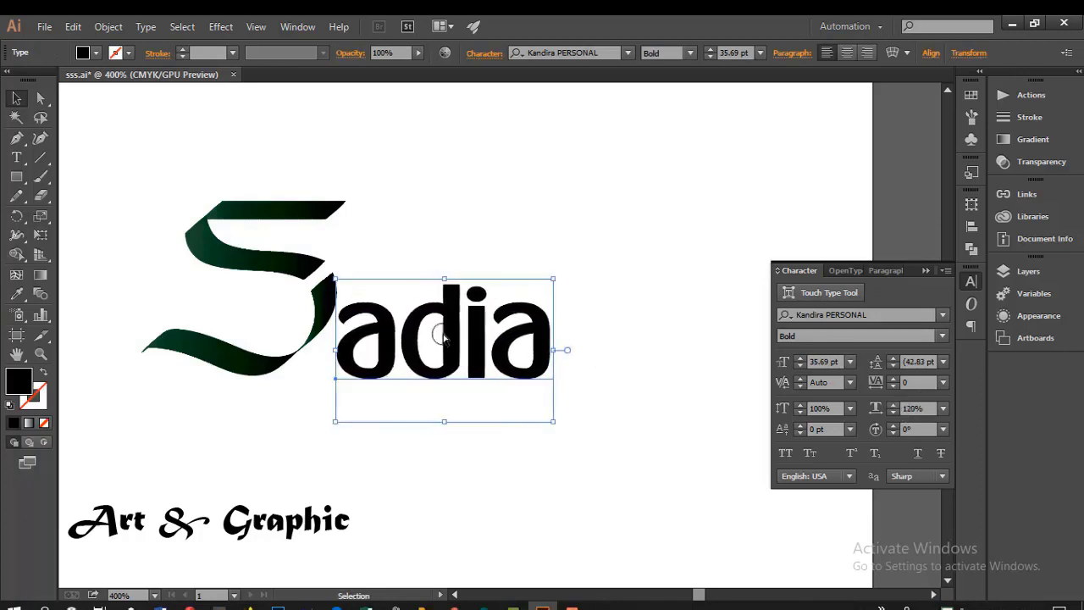
left_click(434, 319)
left_click_drag(554, 404, 559, 413)
left_click_drag(440, 315, 442, 299)
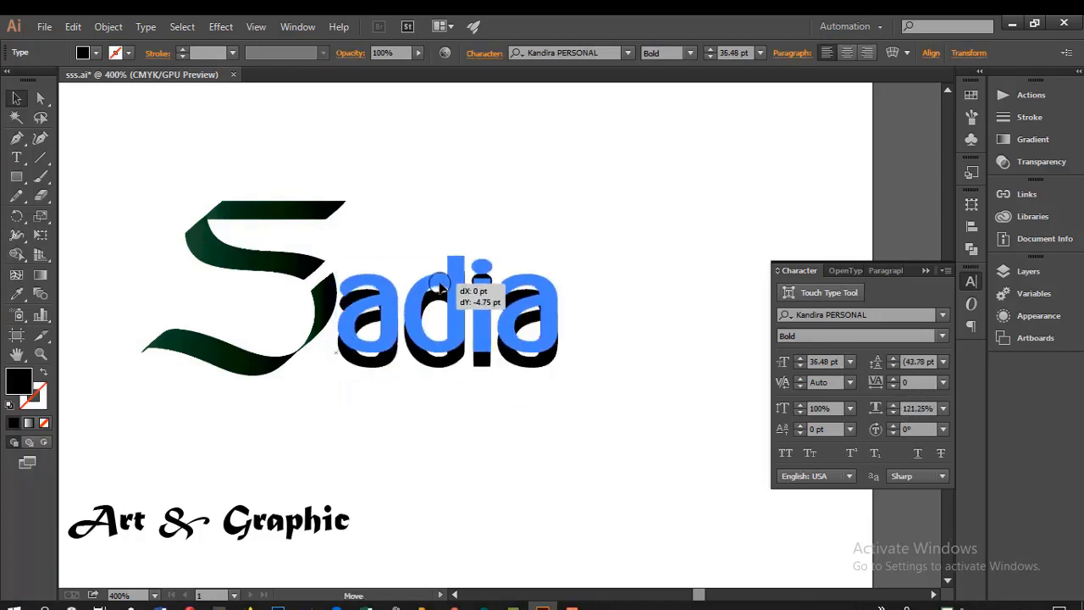
key("v")
key("Up")
key("Up")
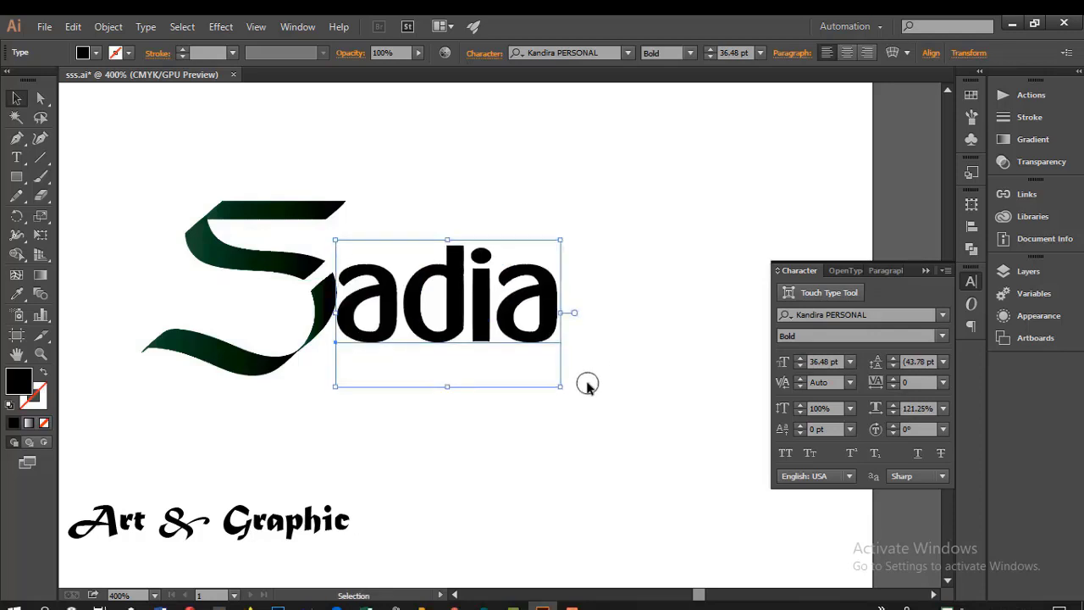
key("a")
left_click(558, 416)
Fine-tune adia's position and move Art & Graphic up beneath it
scroll(503, 399, "up", 1)
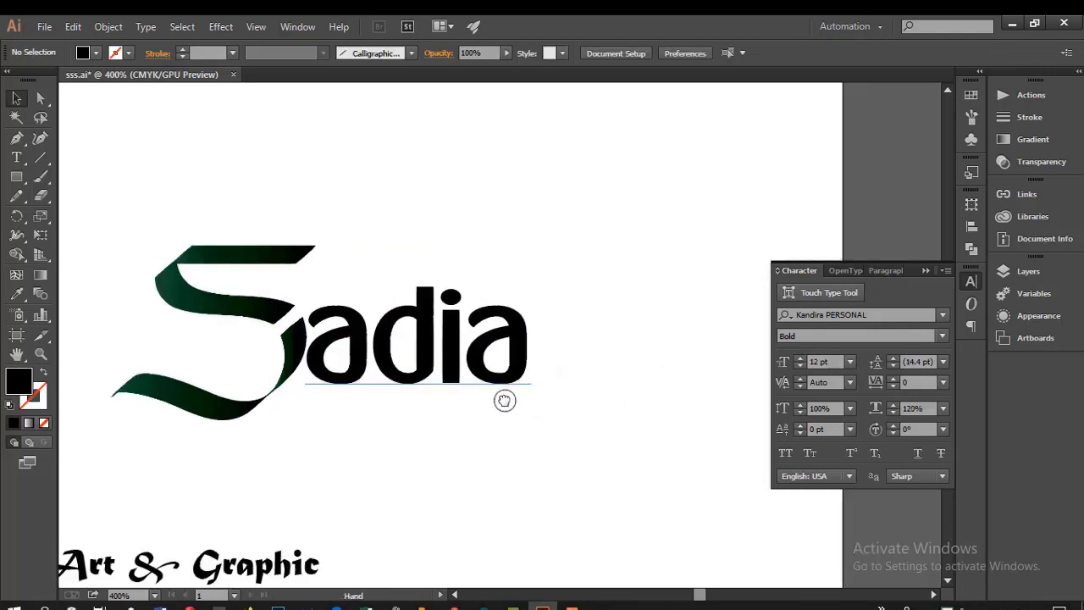
double_click(498, 329)
key("Escape")
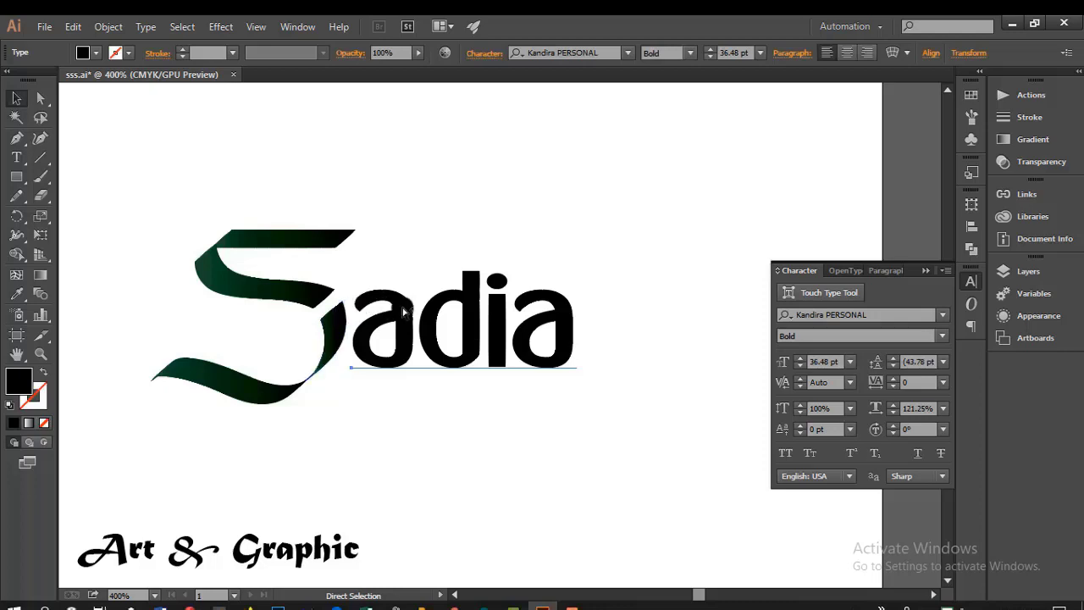
left_click_drag(405, 312, 400, 309)
mouse_move(226, 555)
left_mouse_down()
mouse_move(477, 392)
mouse_move(445, 395)
left_mouse_up()
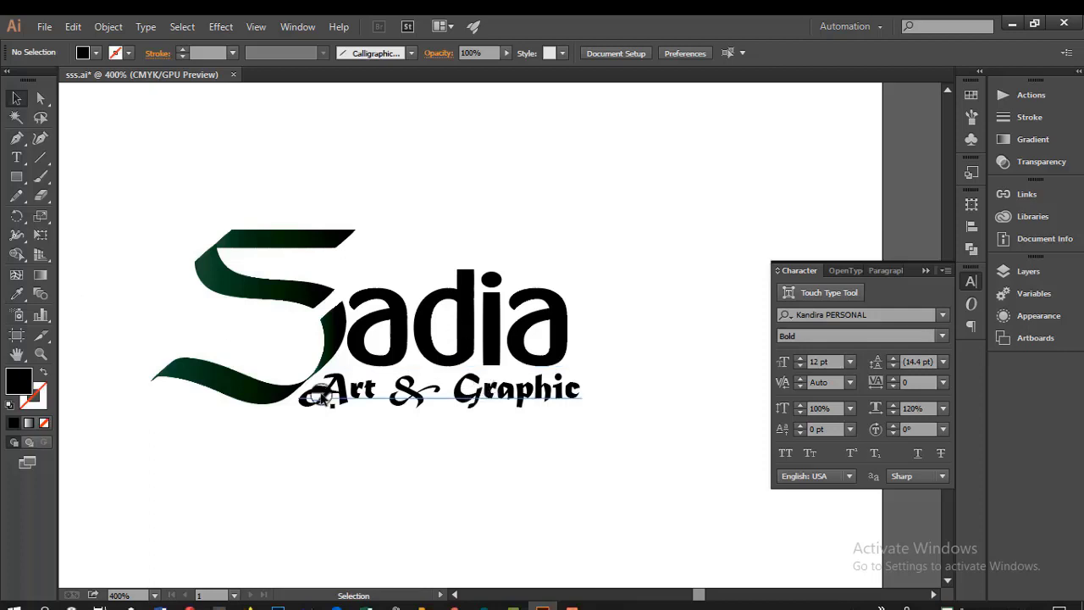
Set all of the tagline text in the Mamon Unicode font
left_click(338, 398)
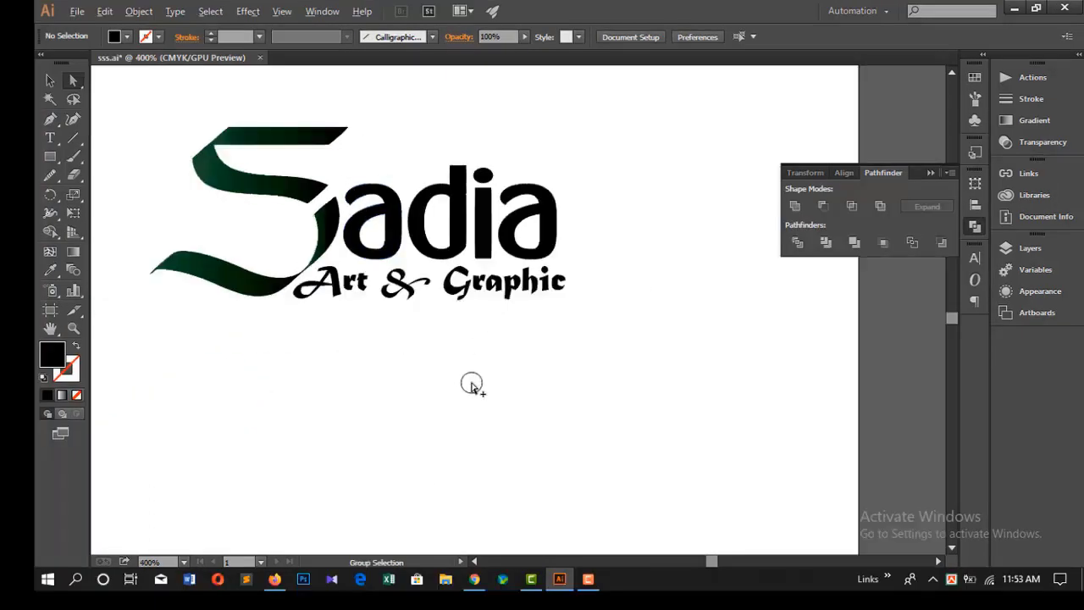
left_click(49, 80)
left_click(430, 282)
double_click(429, 281)
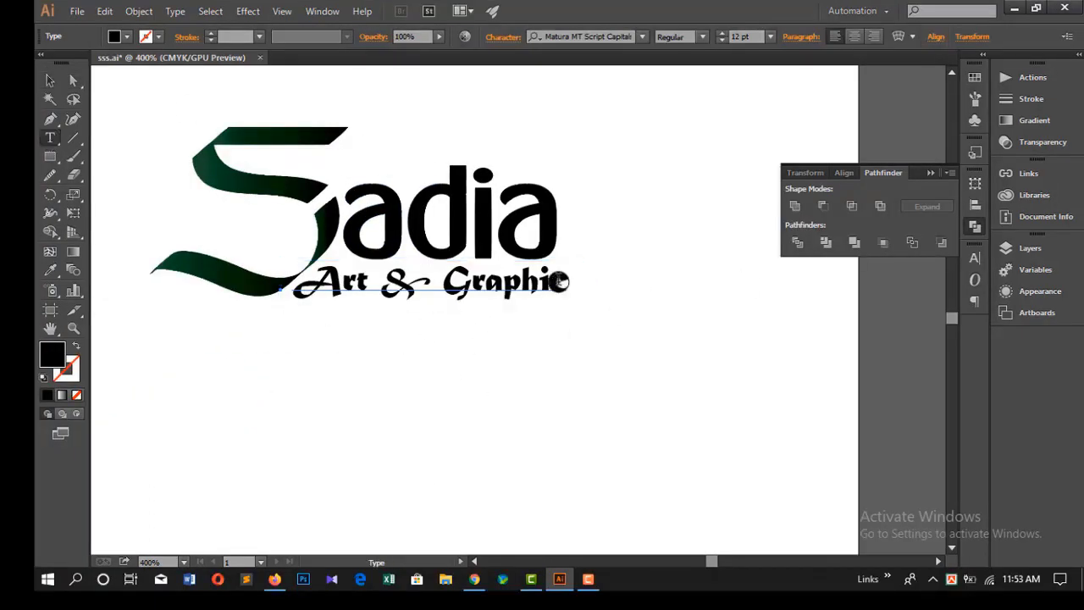
key("ctrl+a")
left_click(975, 258)
left_click(872, 291)
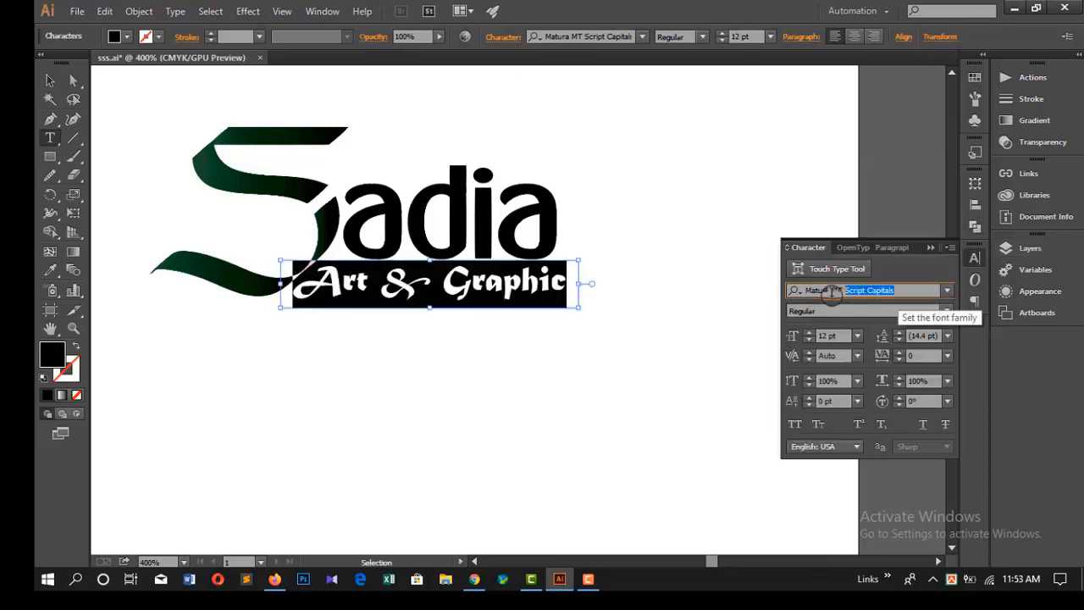
type("MatamuhuriMJ")
key("Return")
key("Up")
key("Up")
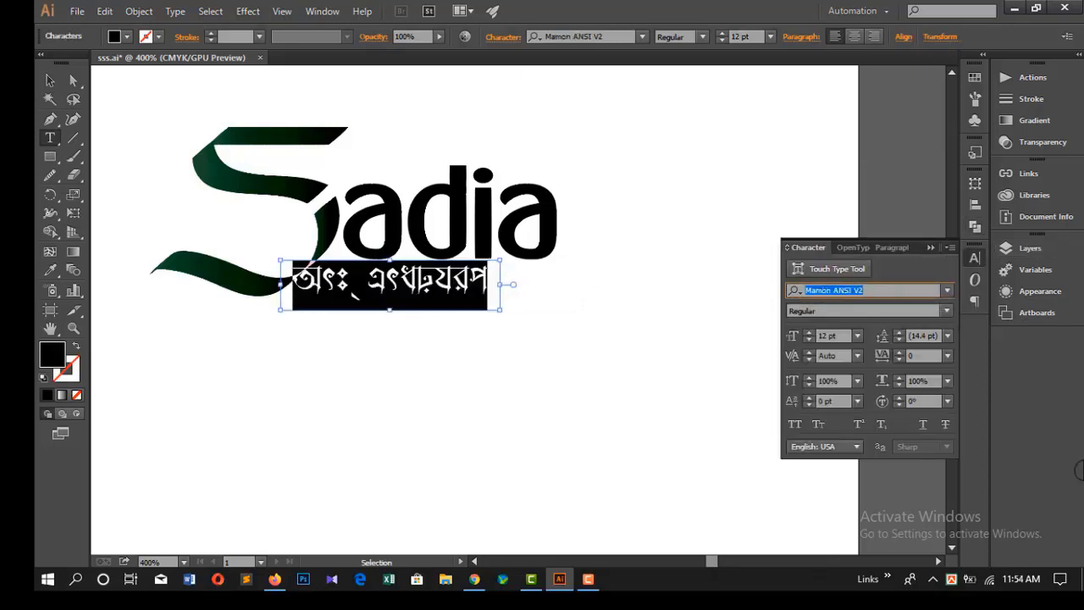
key("Up")
key("Up")
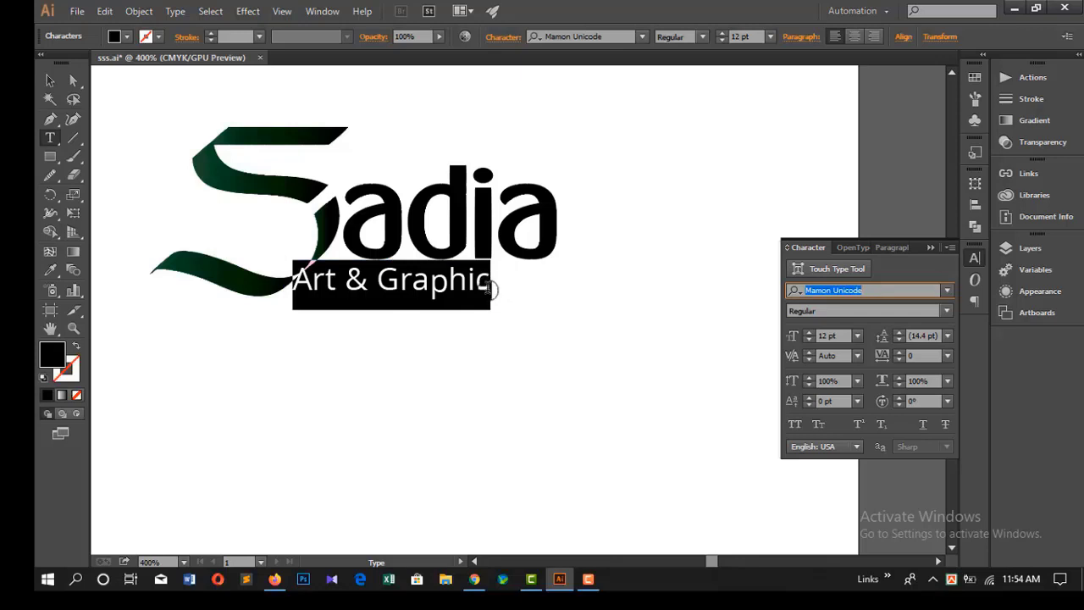
Add the word Design to the tagline and match its font with the Eyedropper
left_click(490, 289)
type("Desi")
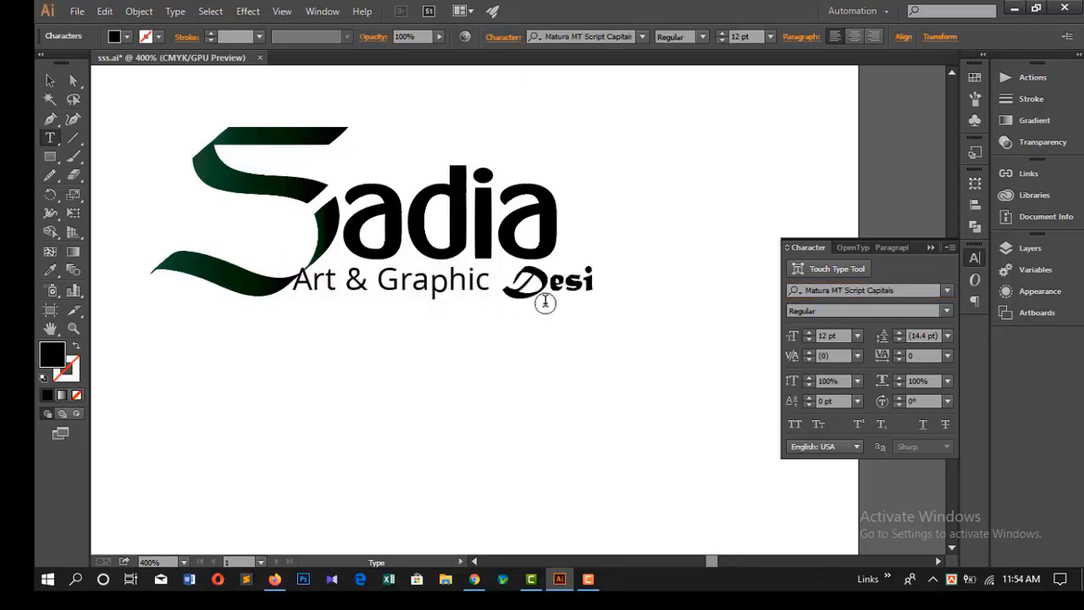
key("shift+Left")
key("shift+Left")
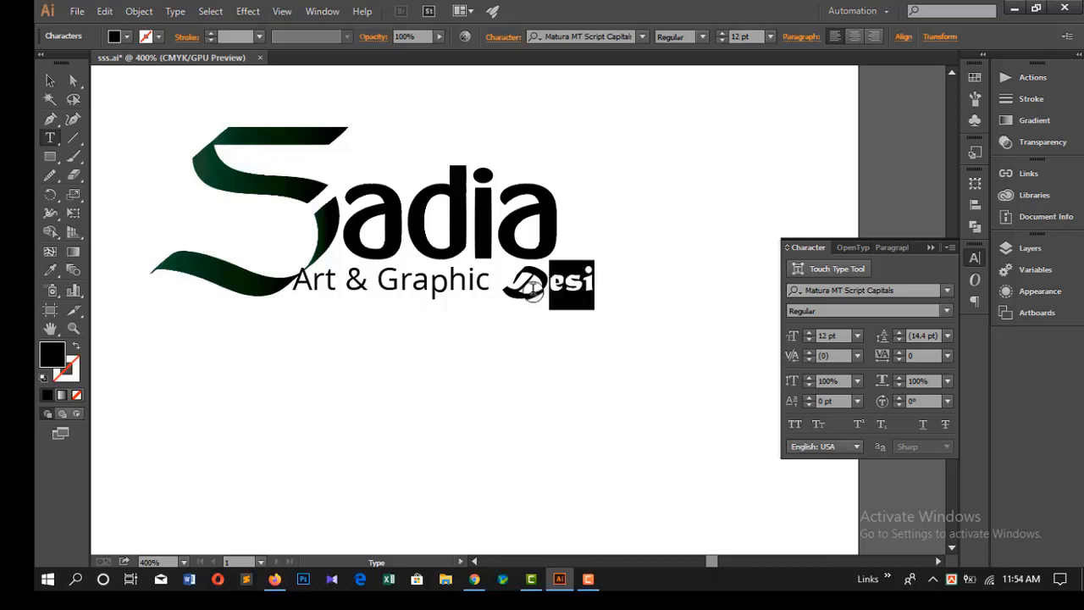
key("shift+Left")
key("shift+Left")
key("Right")
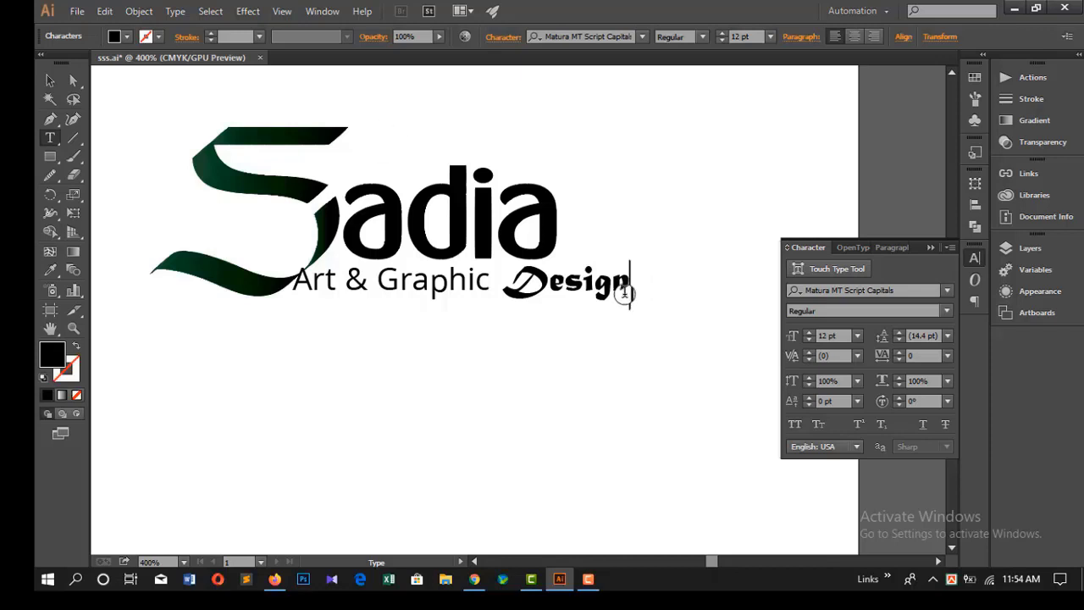
key("shift+Left")
key("shift+Left")
key("shift+Left")
left_click(406, 282)
Show the rulers and place a vertical guide at adia's right edge
key("v")
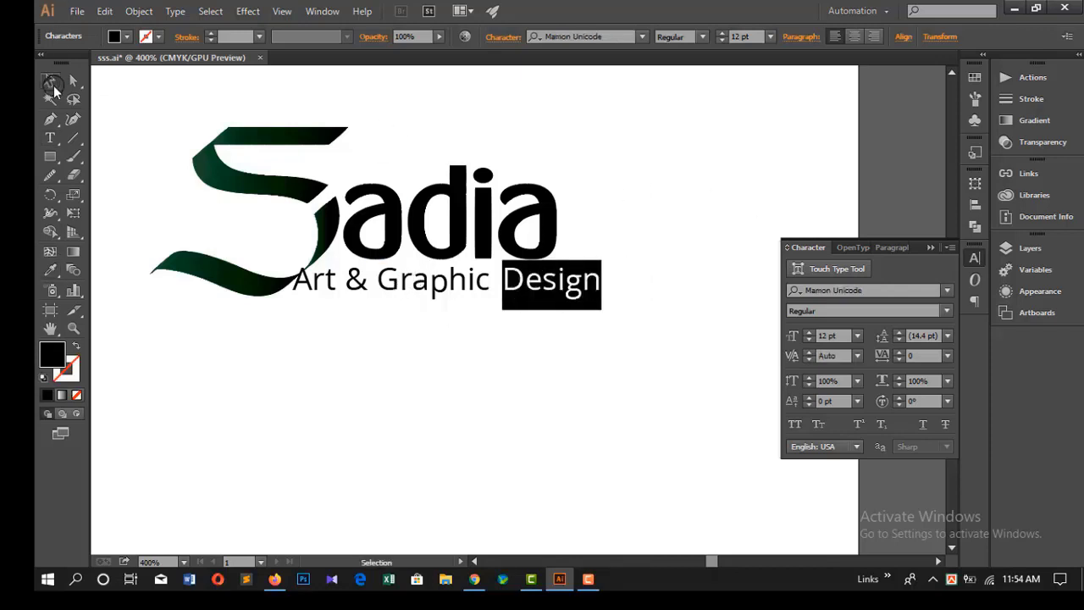
left_click_drag(514, 283, 530, 283)
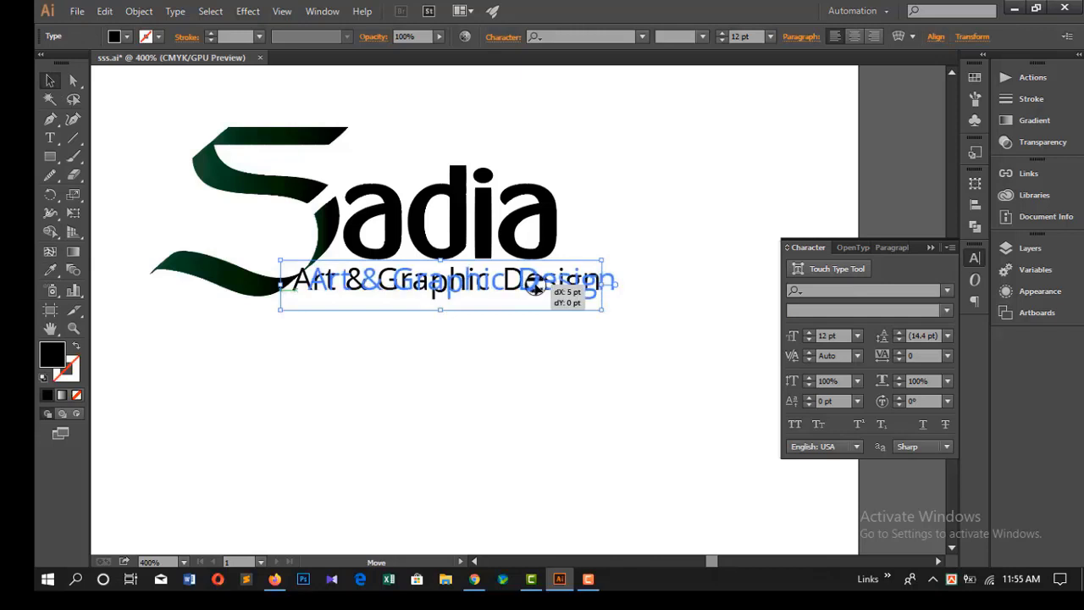
left_click(514, 336)
left_click(593, 279)
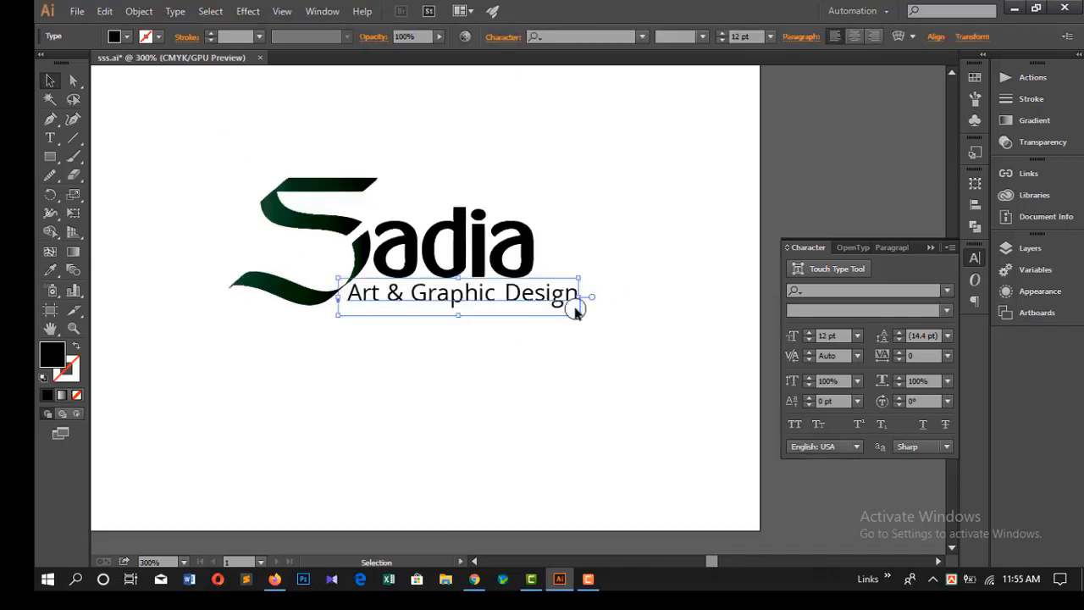
key("ctrl+plus")
key("ctrl+r")
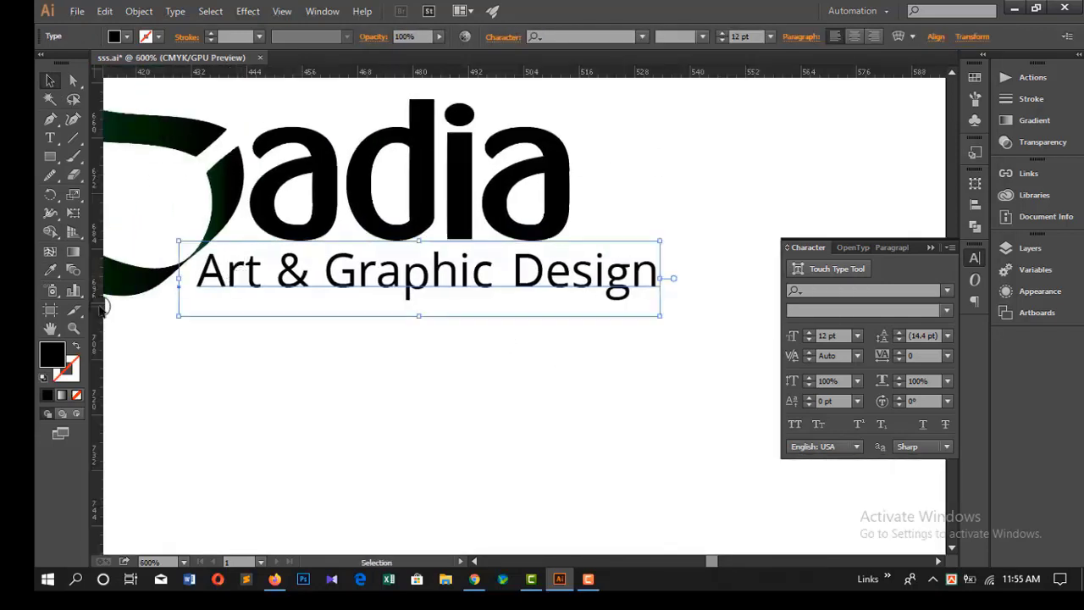
left_click_drag(97, 307, 569, 305)
Resize the tagline to 10 pt and align it beneath adia up to the guide
left_click_drag(661, 315, 588, 314)
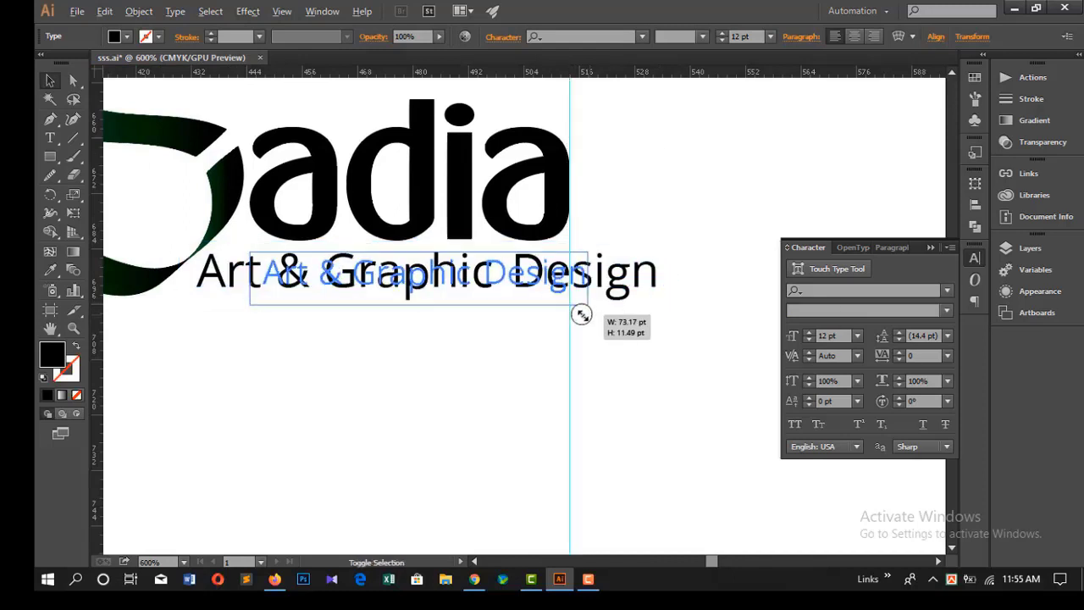
left_click_drag(452, 283, 430, 283)
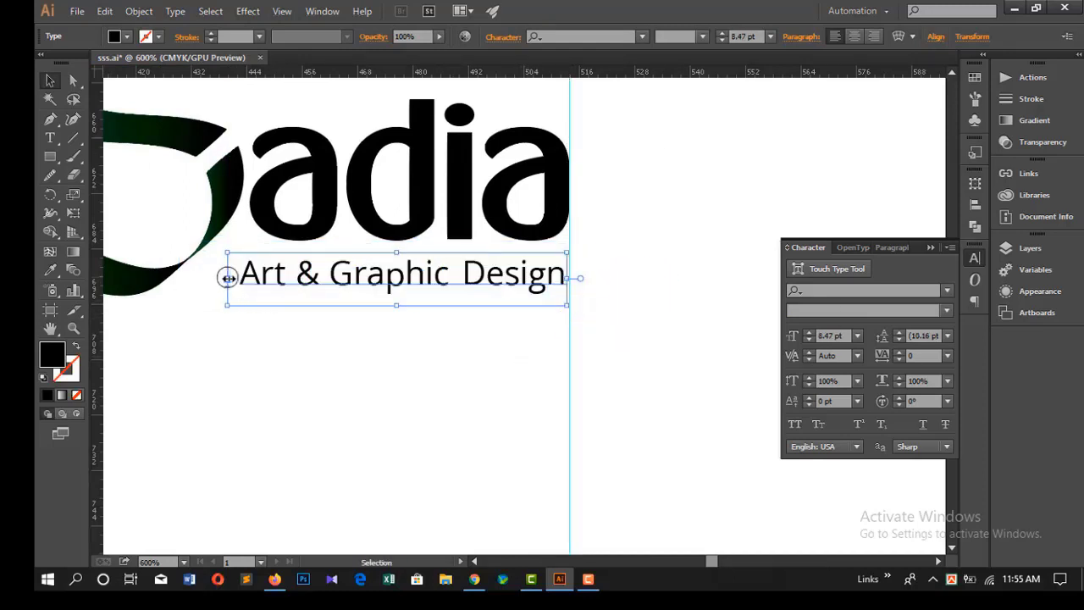
left_click_drag(358, 284, 306, 280)
key("Down")
key("Down")
key("Right")
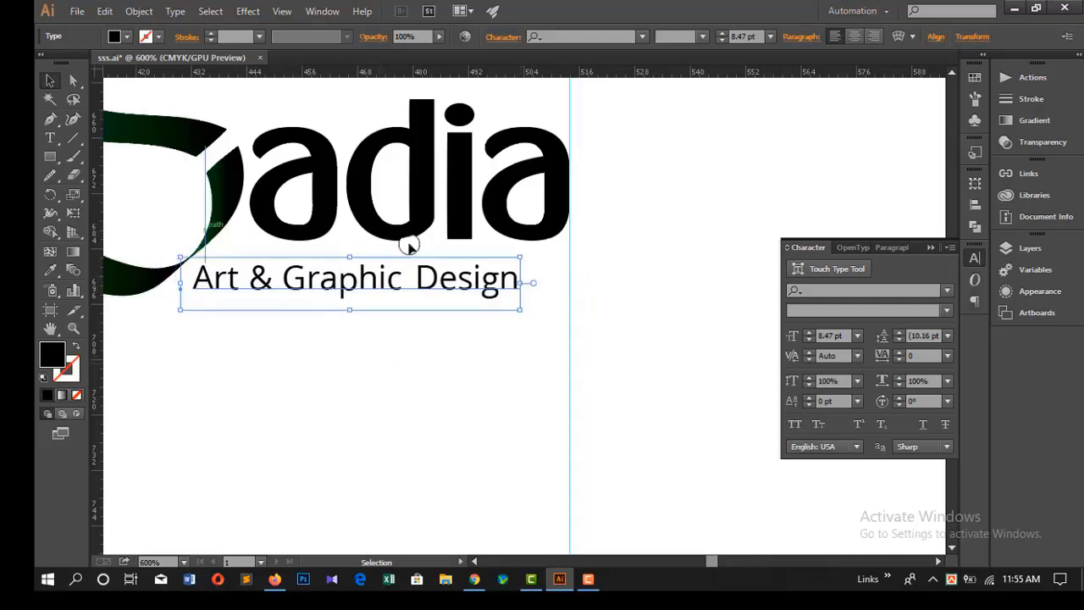
left_click(857, 335)
left_click(881, 133)
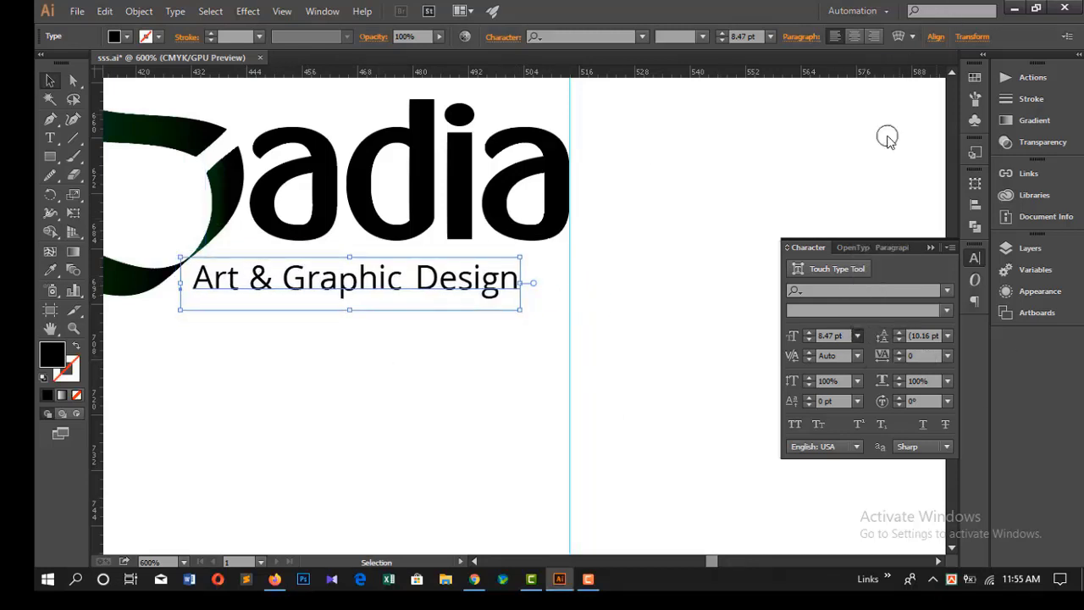
left_click(857, 335)
left_click(896, 152)
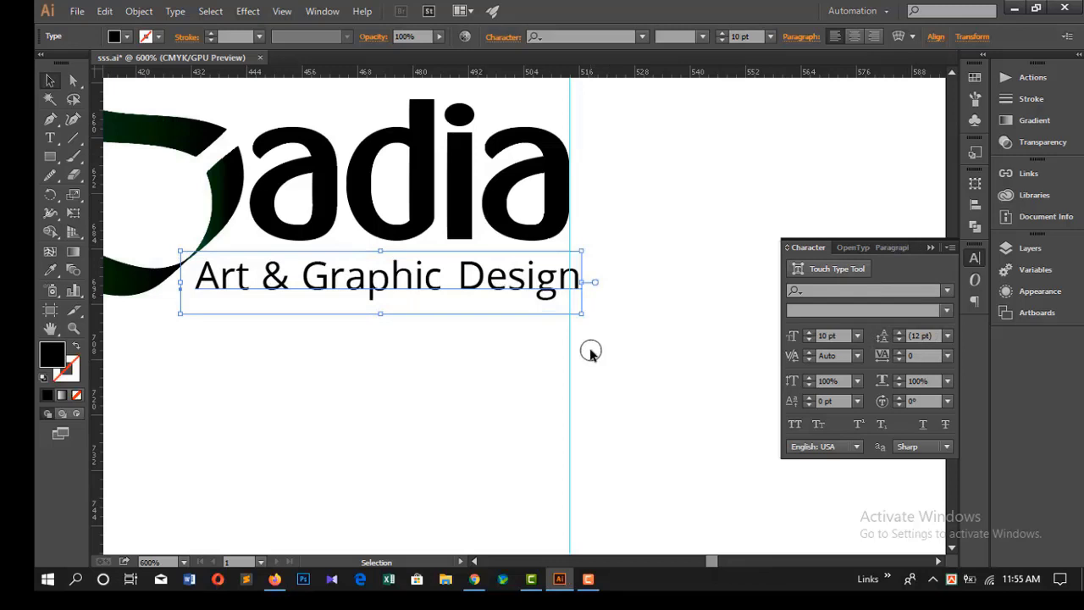
key("Left")
key("Left")
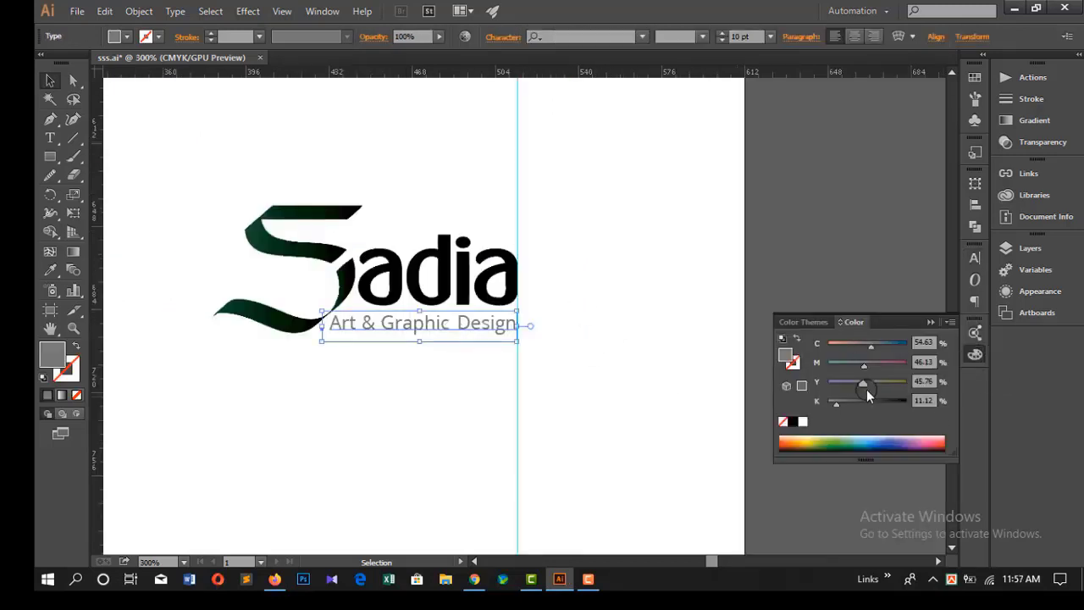
Set the tagline fill to grey with CMYK values C0 M0 Y0 K76
mouse_move(875, 349)
left_mouse_down()
mouse_move(908, 363)
mouse_move(907, 381)
left_mouse_up()
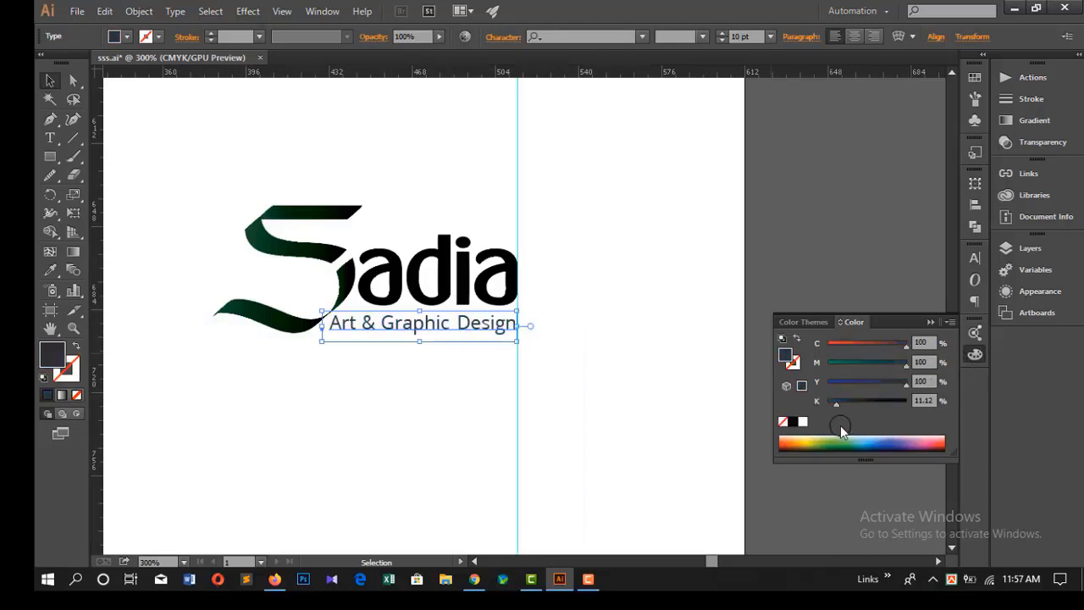
left_click_drag(835, 401, 901, 406)
left_click(803, 421)
left_click(396, 392)
left_click(480, 335)
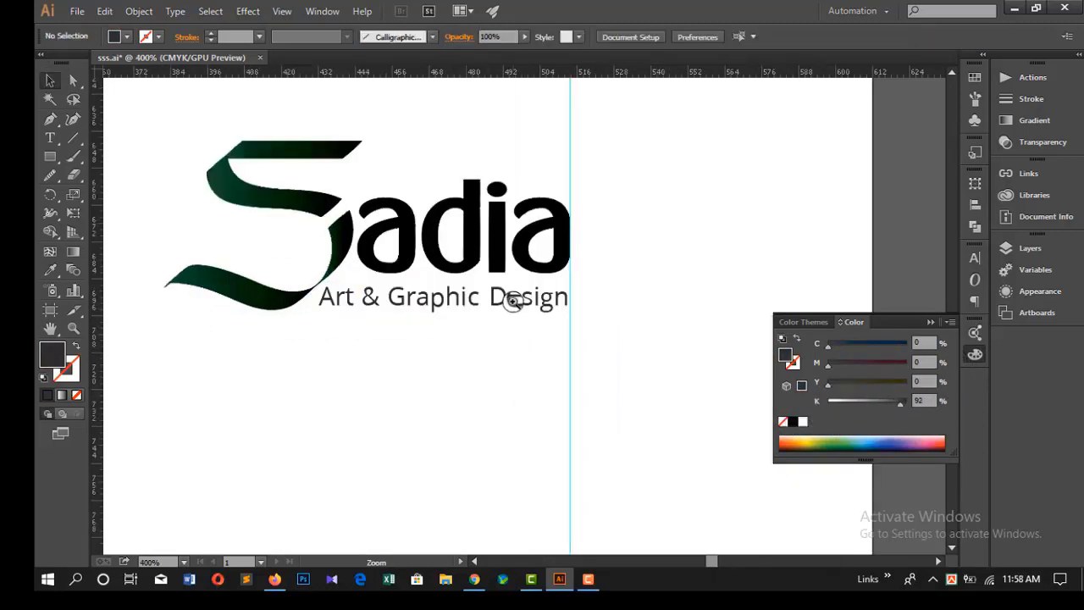
left_click(513, 305)
left_click(562, 322)
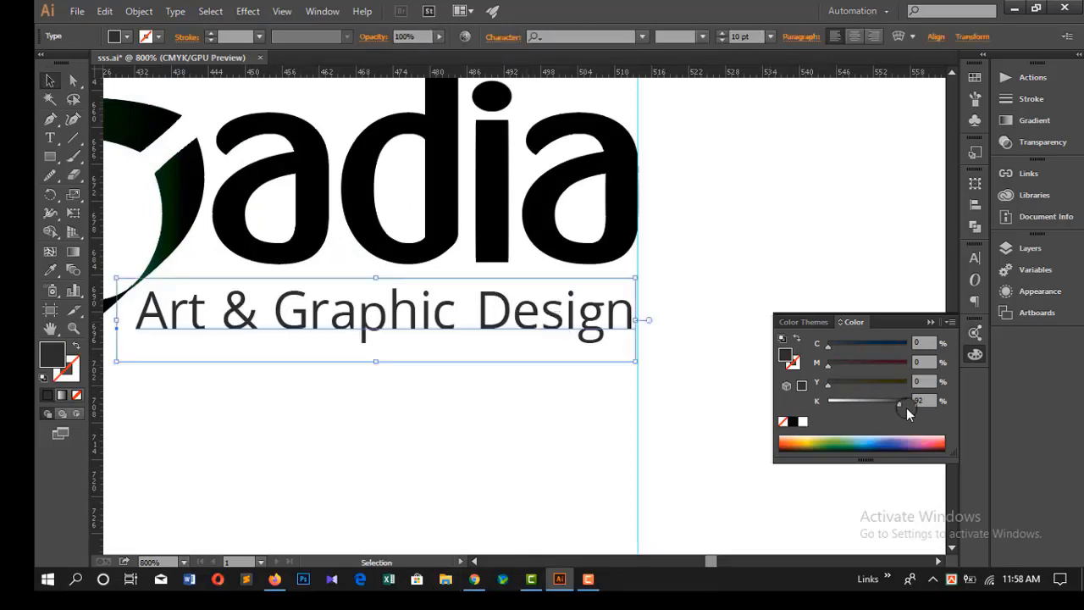
left_click_drag(895, 407, 887, 406)
left_click(474, 440)
scroll(478, 439, "down", 2)
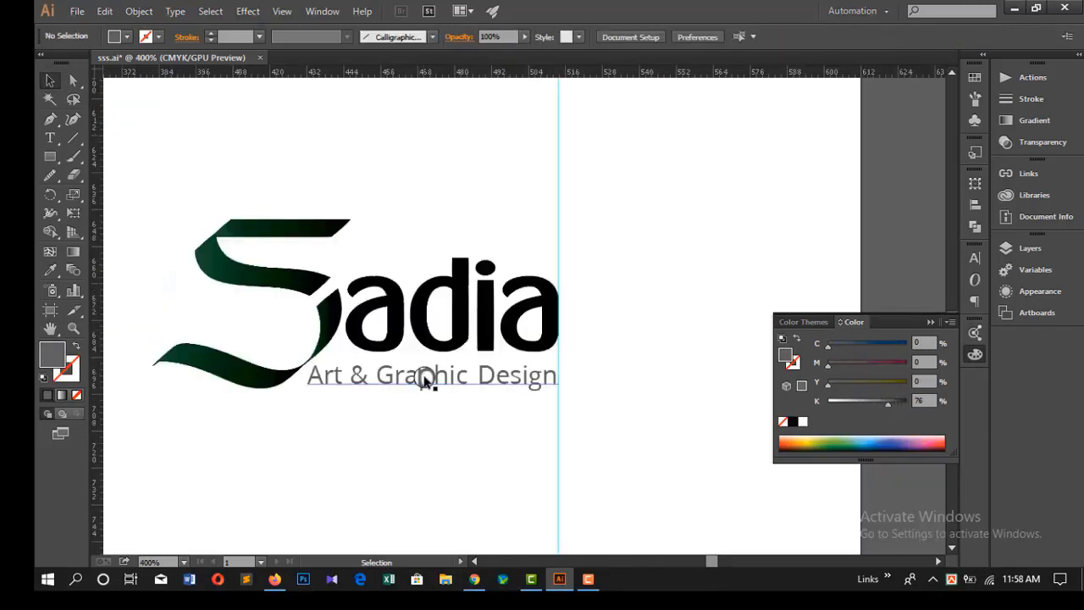
scroll(430, 381, "down", 1)
scroll(314, 242, "down", 2)
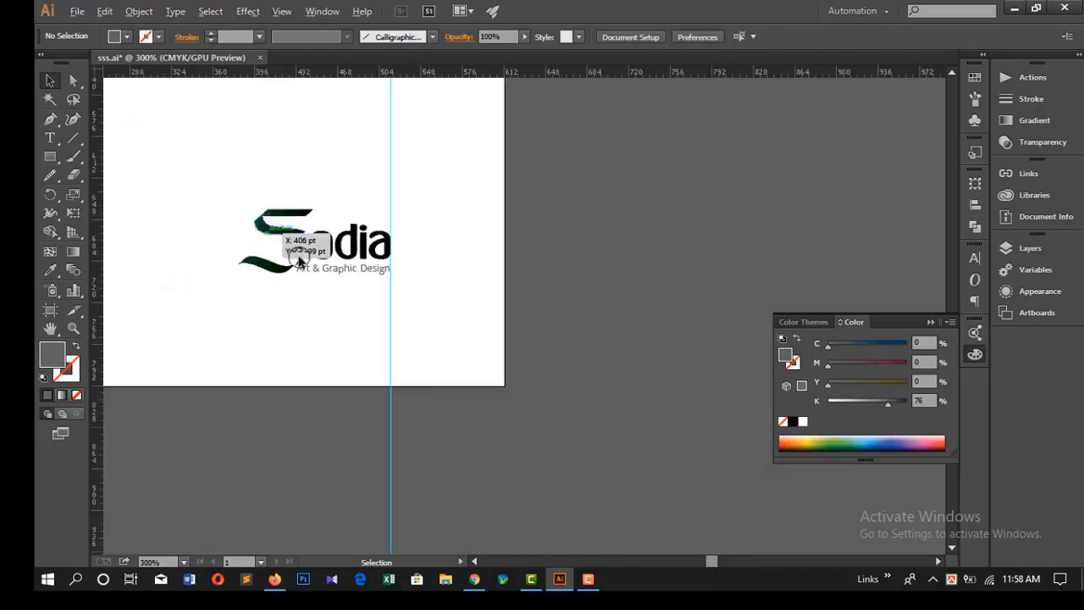
scroll(248, 290, "down", 1)
left_click_drag(176, 230, 301, 271)
left_click_drag(559, 292, 559, 294)
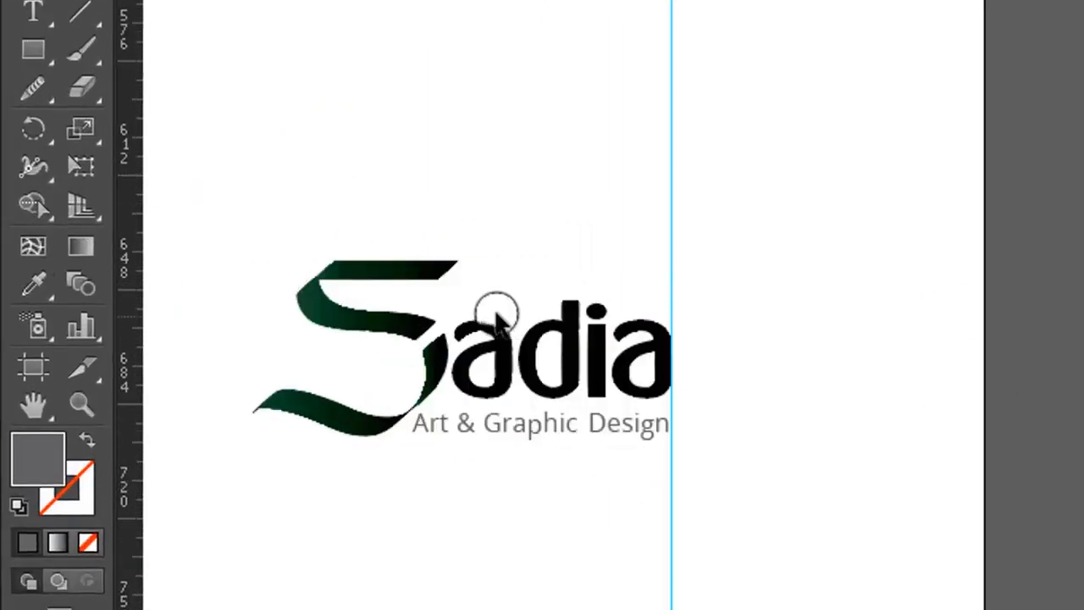
left_click_drag(496, 310, 782, 407)
left_click(748, 412)
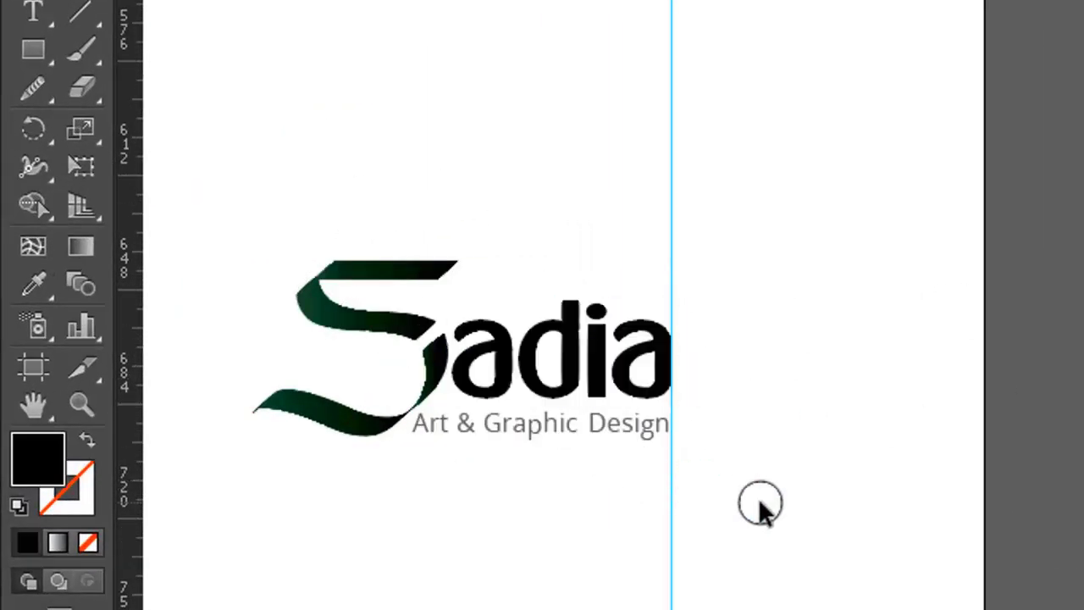
left_click_drag(410, 481, 690, 424)
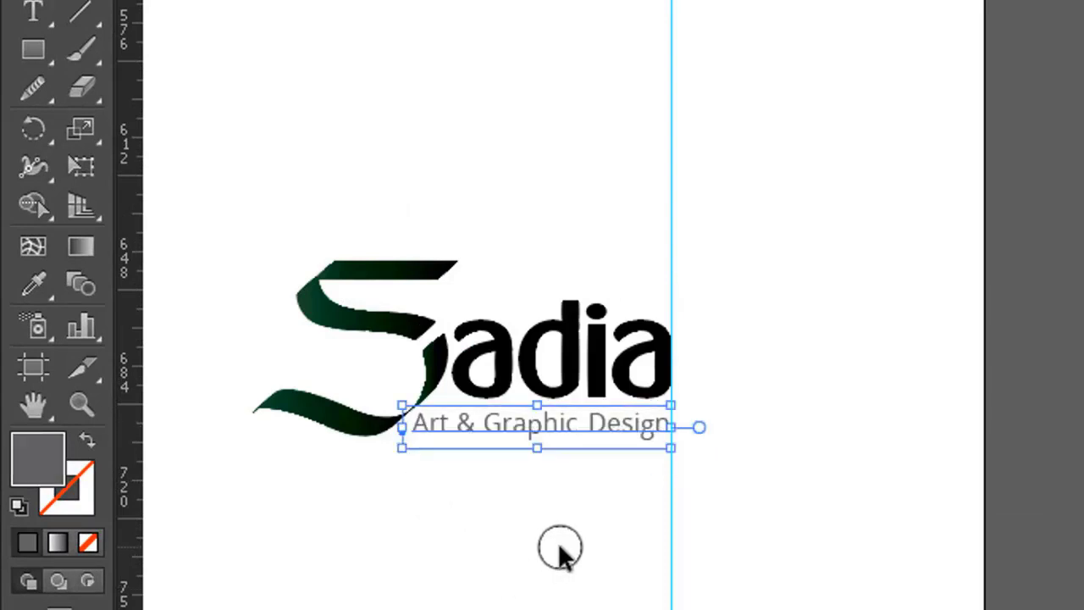
left_click_drag(288, 214, 596, 471)
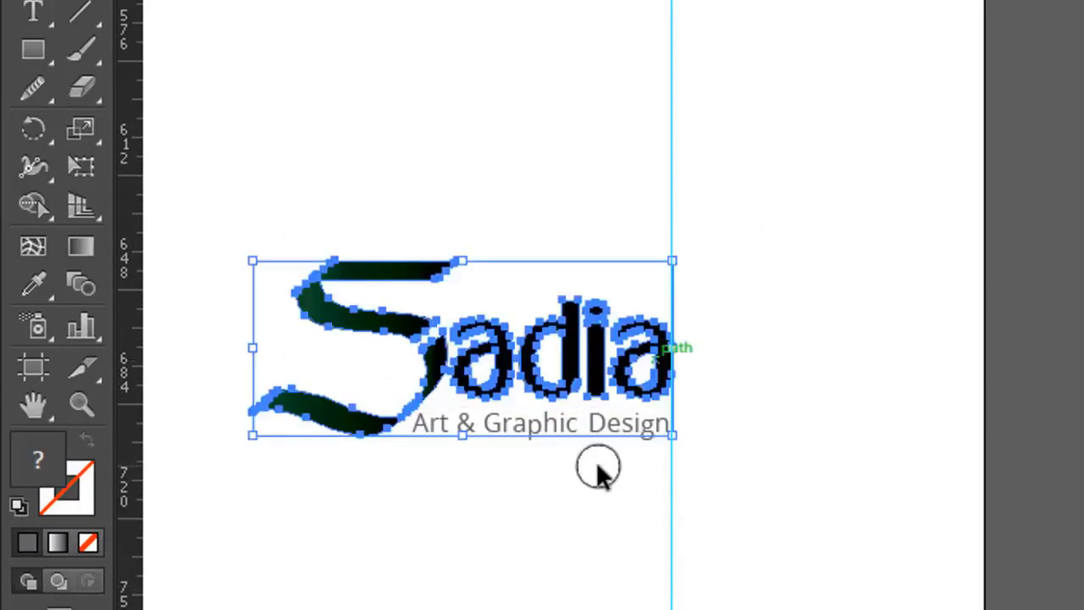
left_click(532, 518)
left_click_drag(218, 239, 815, 480)
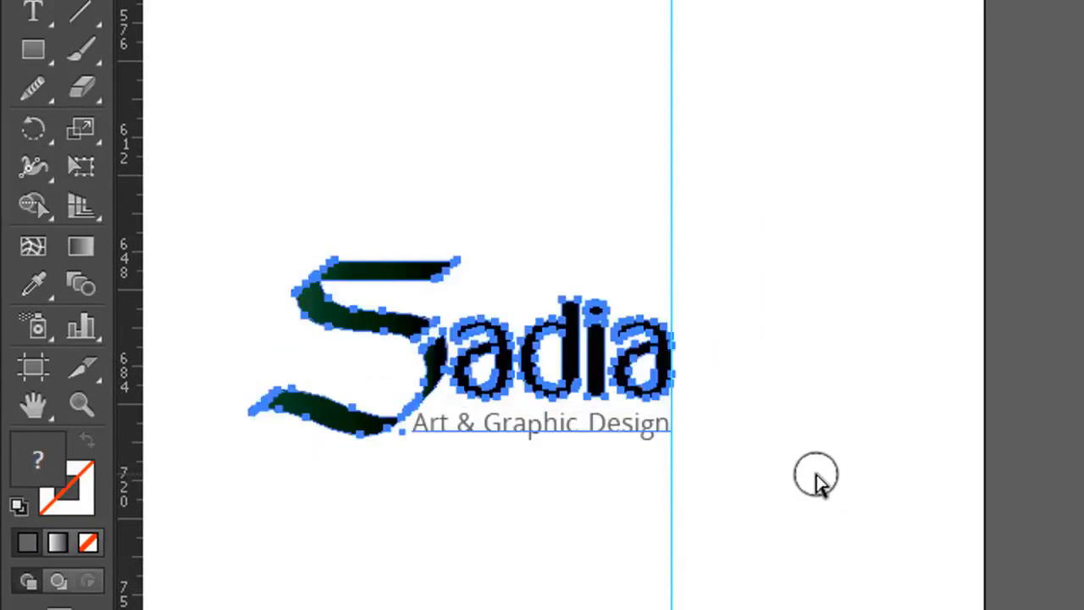
left_click(815, 478)
left_click(533, 406)
left_click(840, 606)
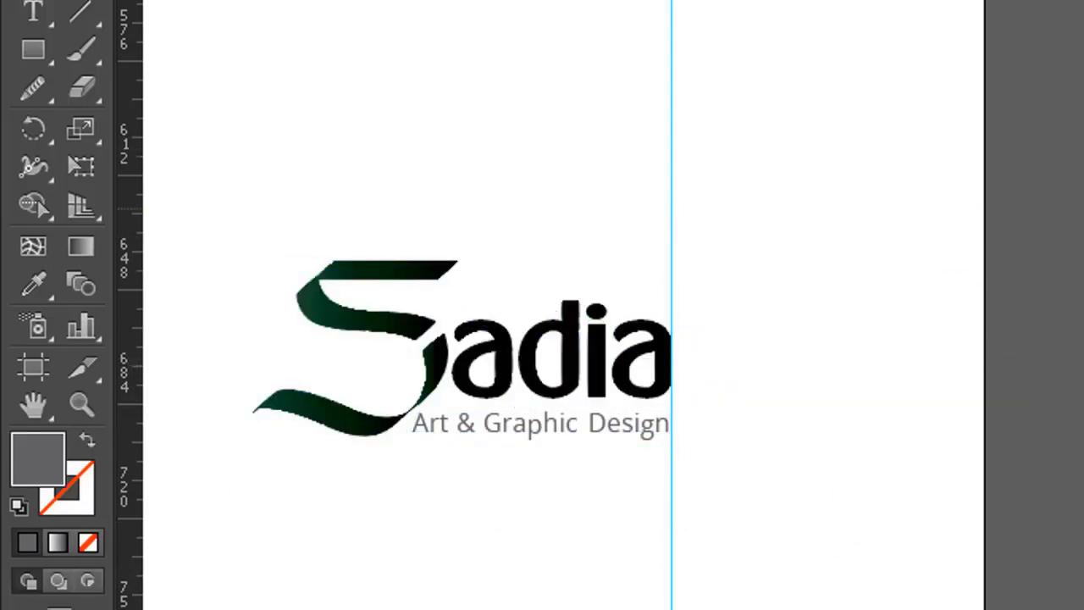
scroll(483, 443, "up", 1)
scroll(304, 474, "down", 1)
scroll(702, 431, "left", 3)
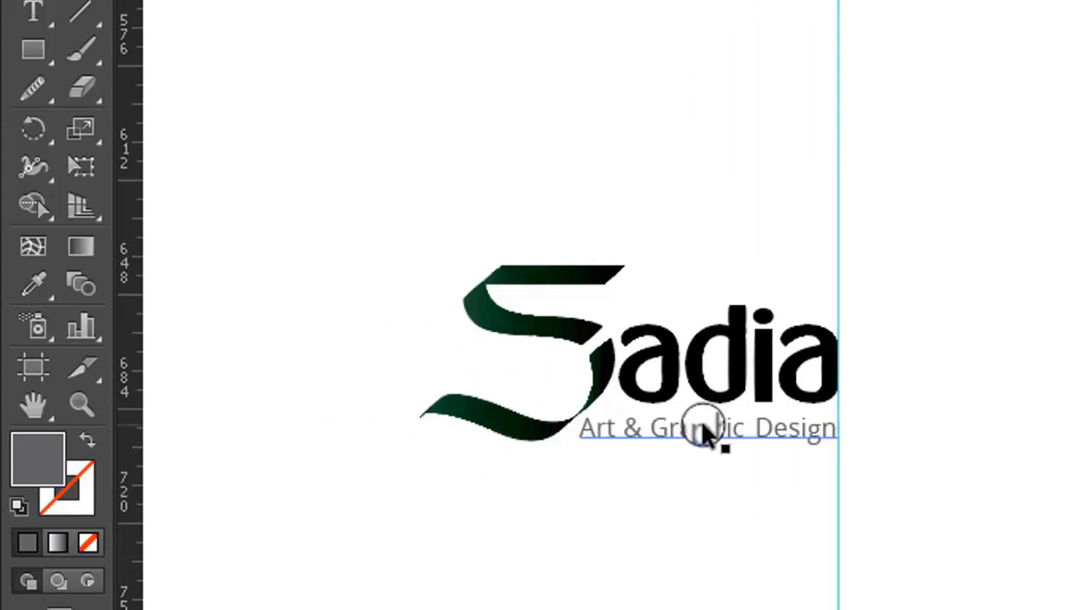
scroll(650, 398, "up", 2)
scroll(559, 390, "left", 1)
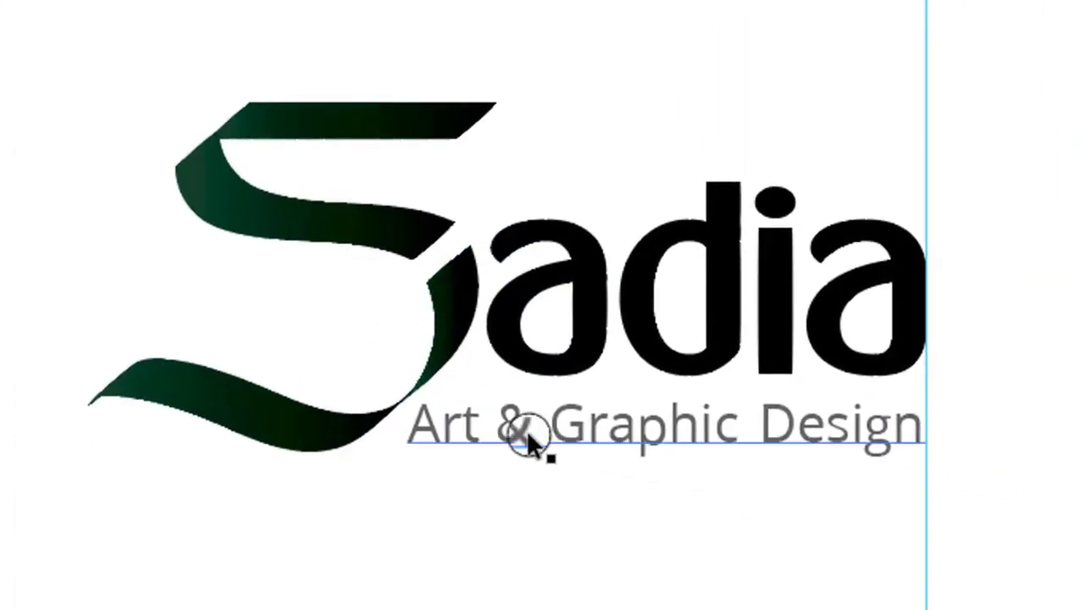
left_click(527, 430)
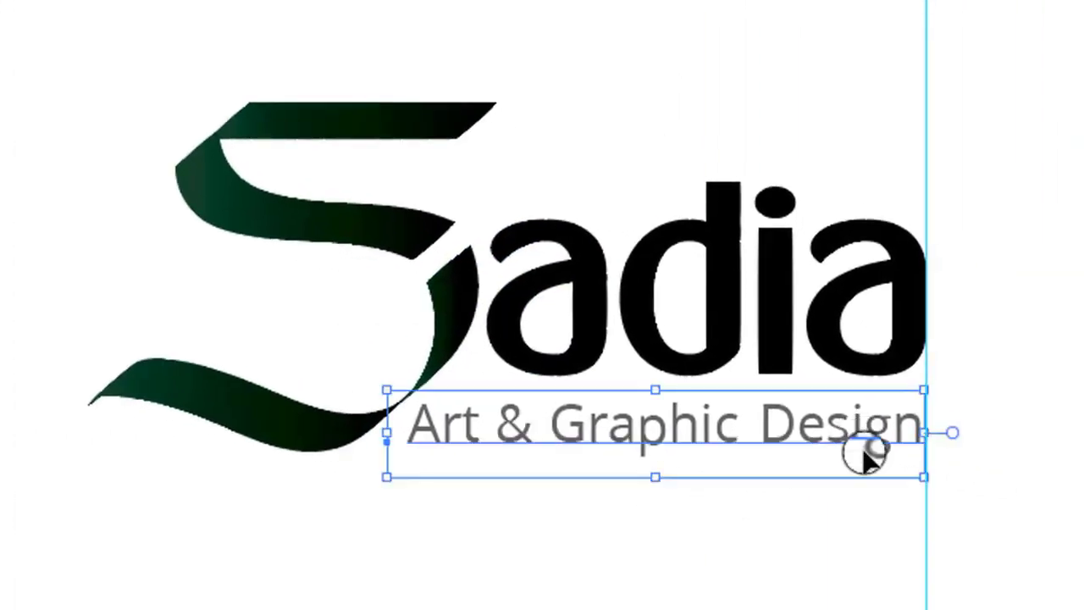